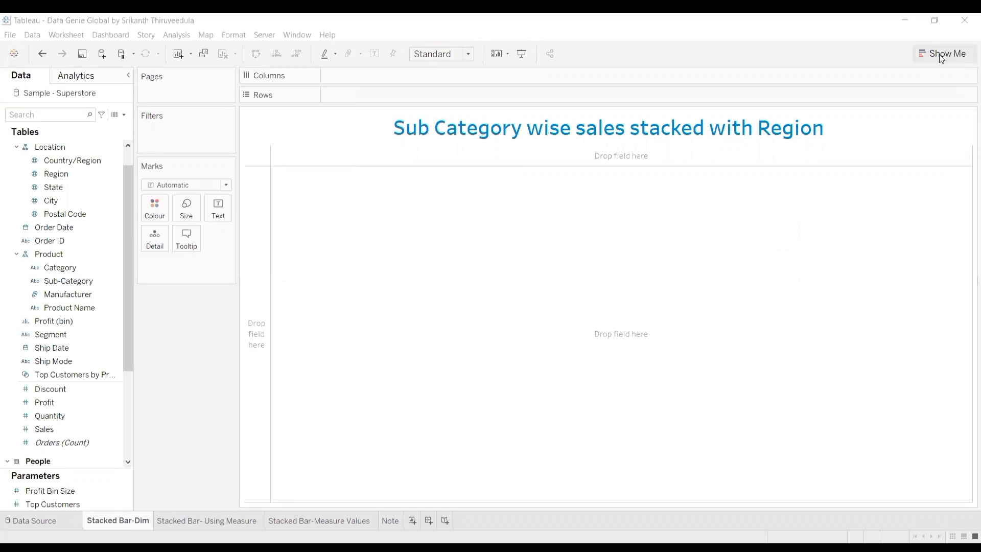
pyautogui.click(940, 54)
pyautogui.click(940, 56)
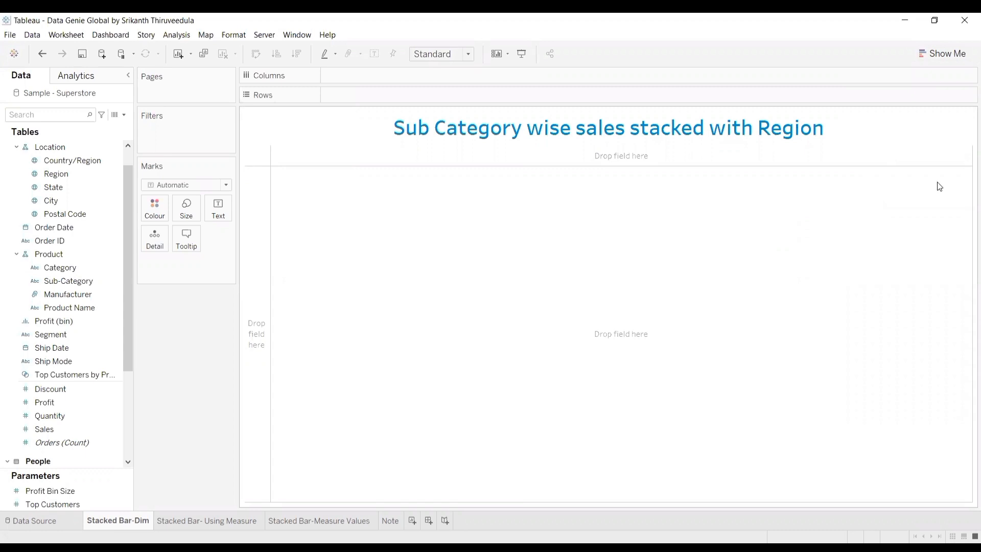
pyautogui.click(955, 53)
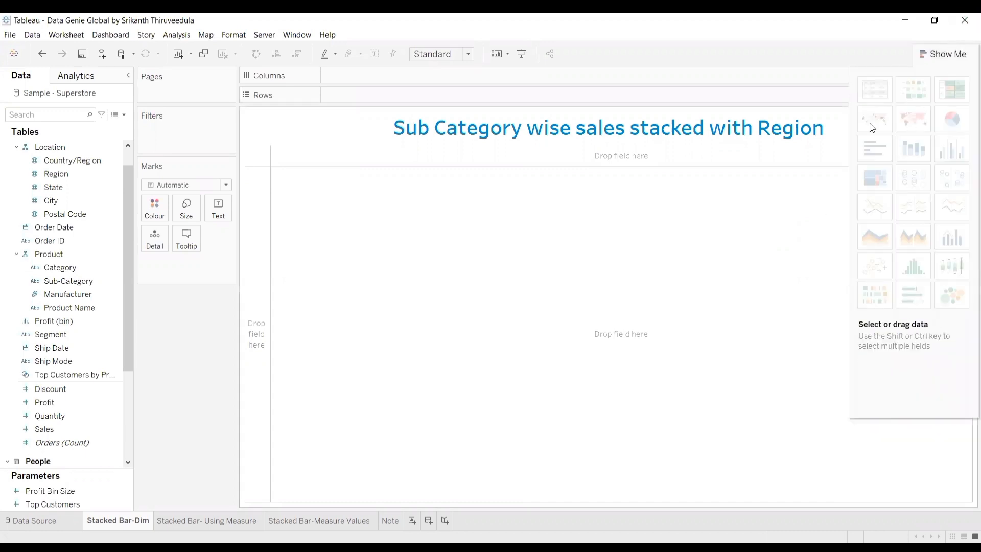
pyautogui.click(939, 53)
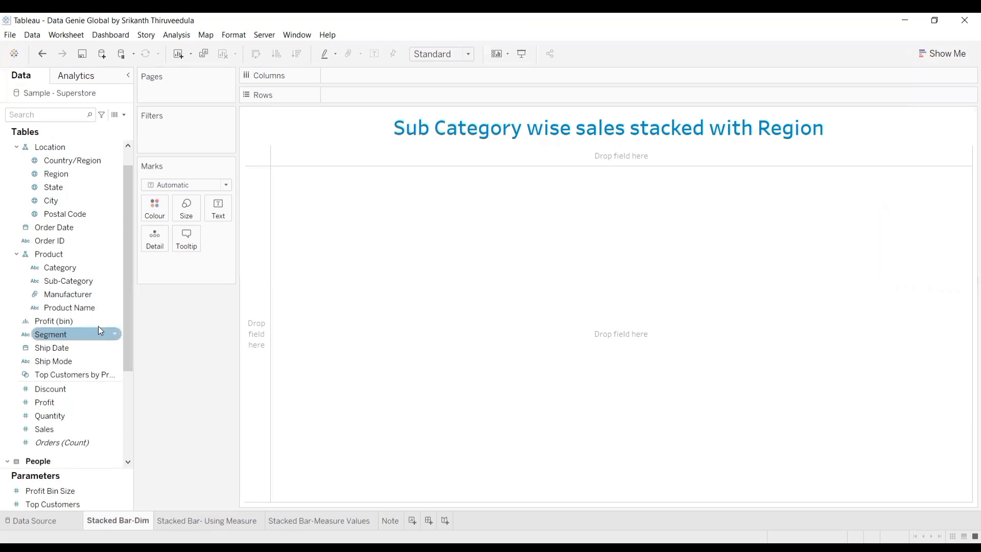
# Step: Build a bar chart with Sub-Category in columns and Sales in rows, fitted to the full width
pyautogui.click(78, 290)
pyautogui.click(79, 280)
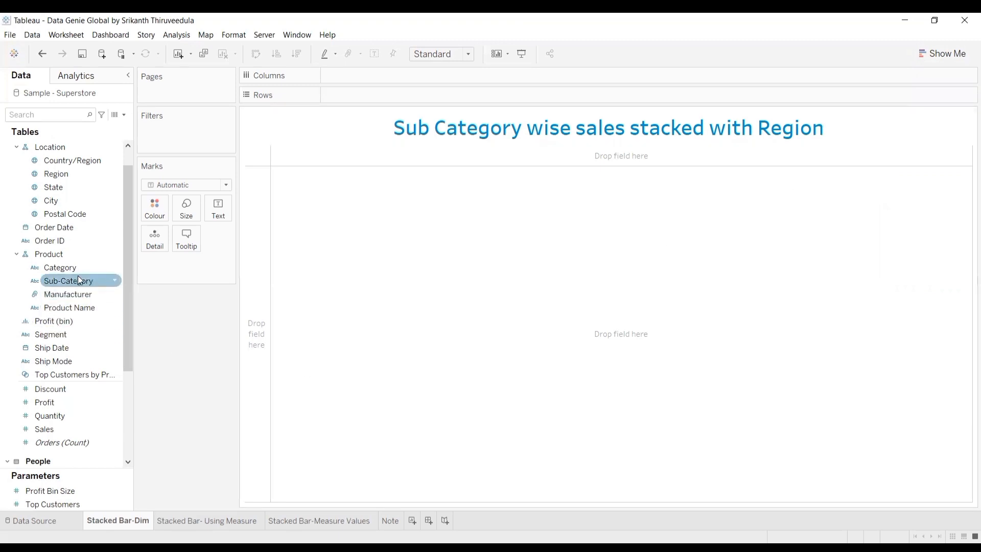
pyautogui.moveTo(398, 79); pyautogui.dragTo(397, 77)
pyautogui.click(102, 428)
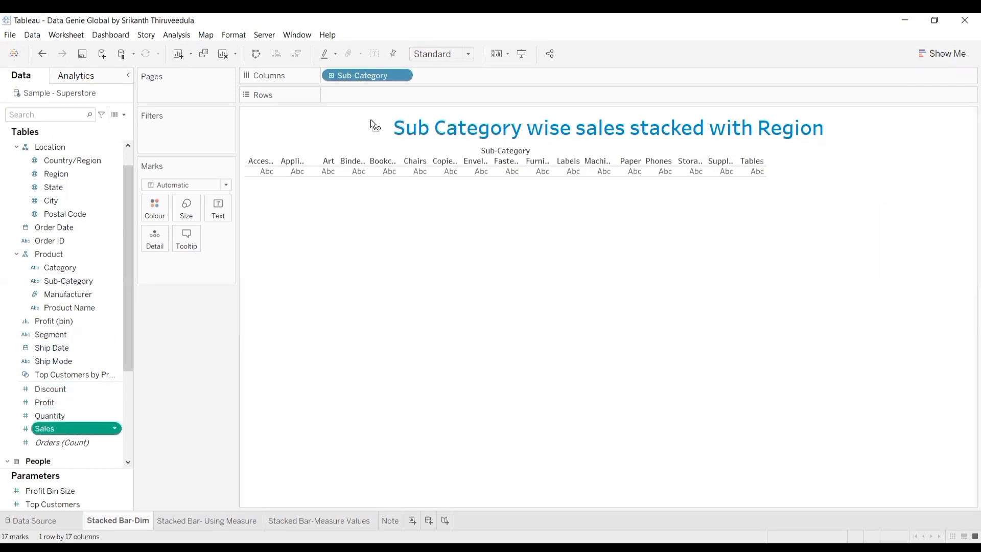
pyautogui.moveTo(386, 104); pyautogui.dragTo(384, 97)
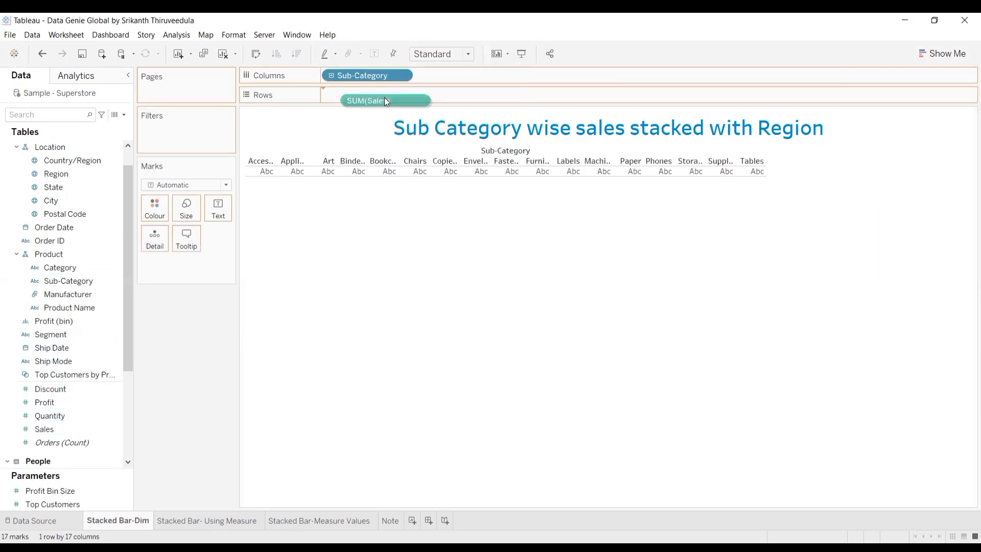
pyautogui.click(442, 54)
pyautogui.click(439, 74)
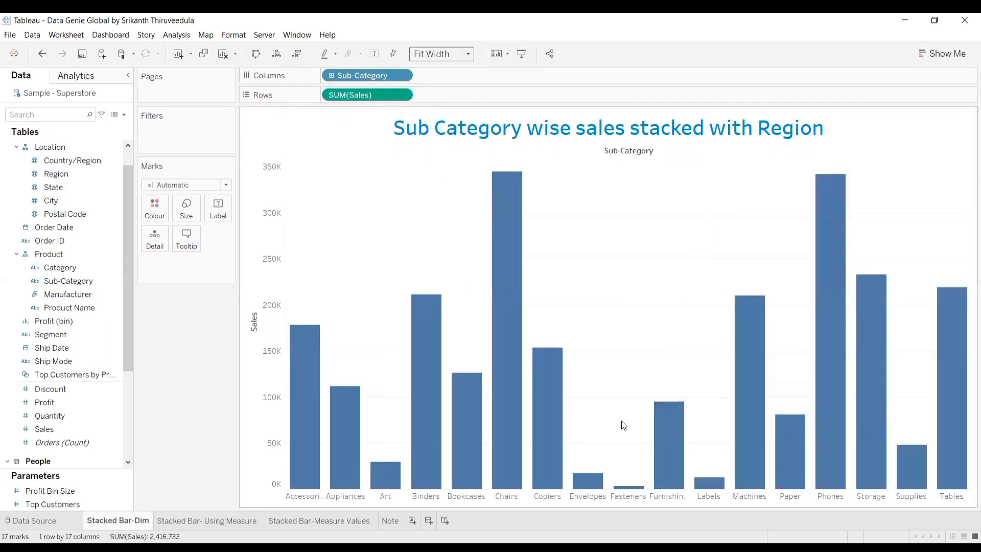
# Step: Increase the mark size slightly to widen the bars of the sub-category chart
pyautogui.click(186, 209)
pyautogui.moveTo(244, 245); pyautogui.dragTo(254, 239)
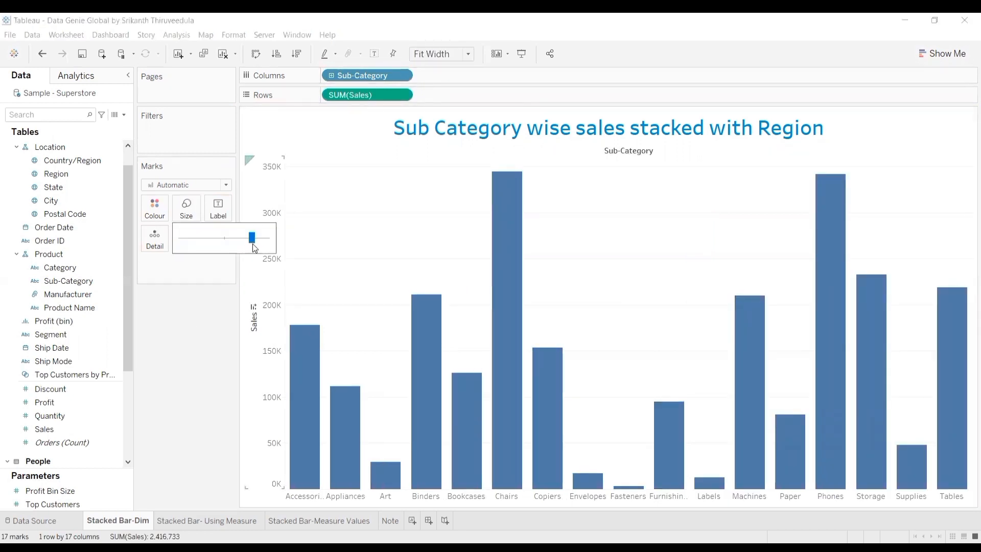
pyautogui.click(169, 299)
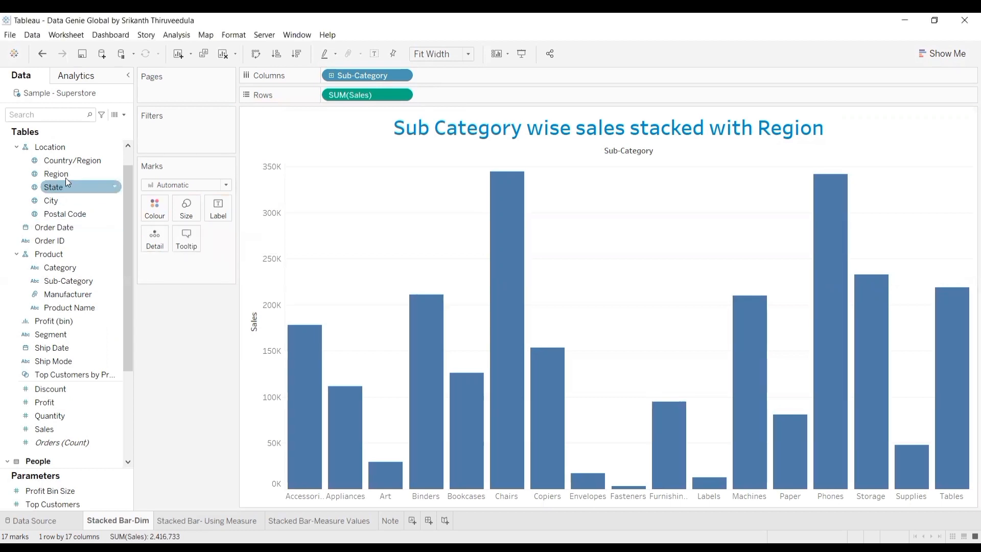
# Step: Stack the sub-category bars by colouring them with Region, and hide the Region colour legend
pyautogui.moveTo(71, 173); pyautogui.dragTo(80, 176)
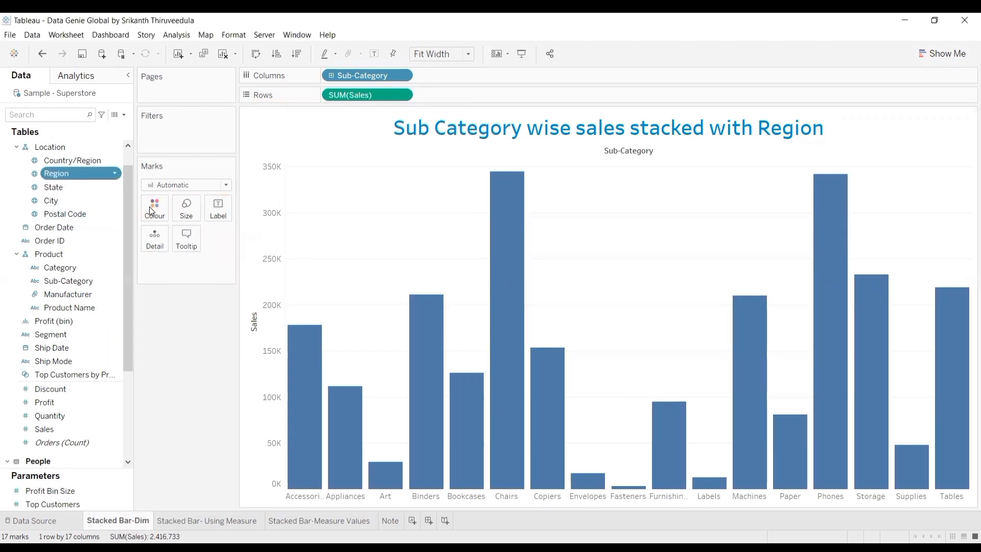
pyautogui.moveTo(150, 207); pyautogui.dragTo(149, 208)
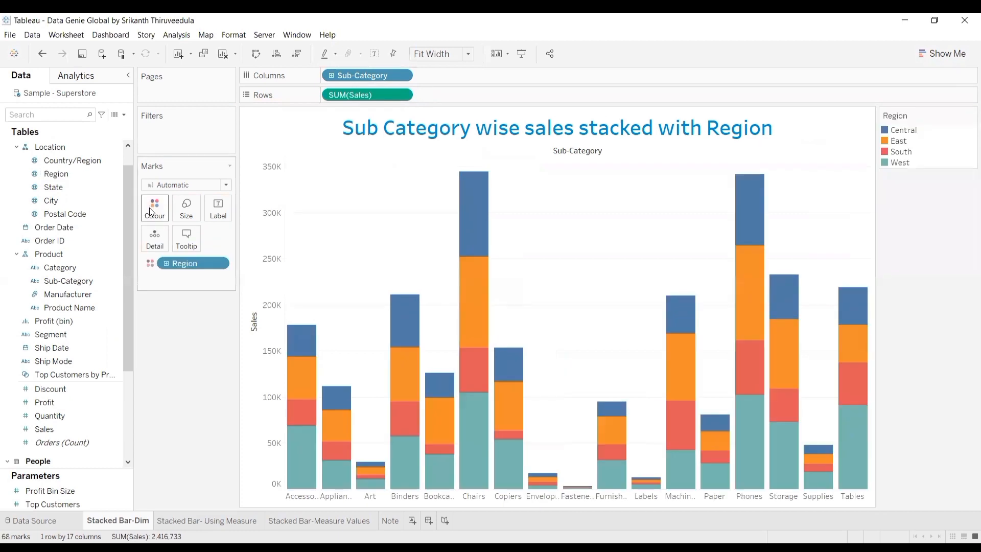
pyautogui.click(971, 116)
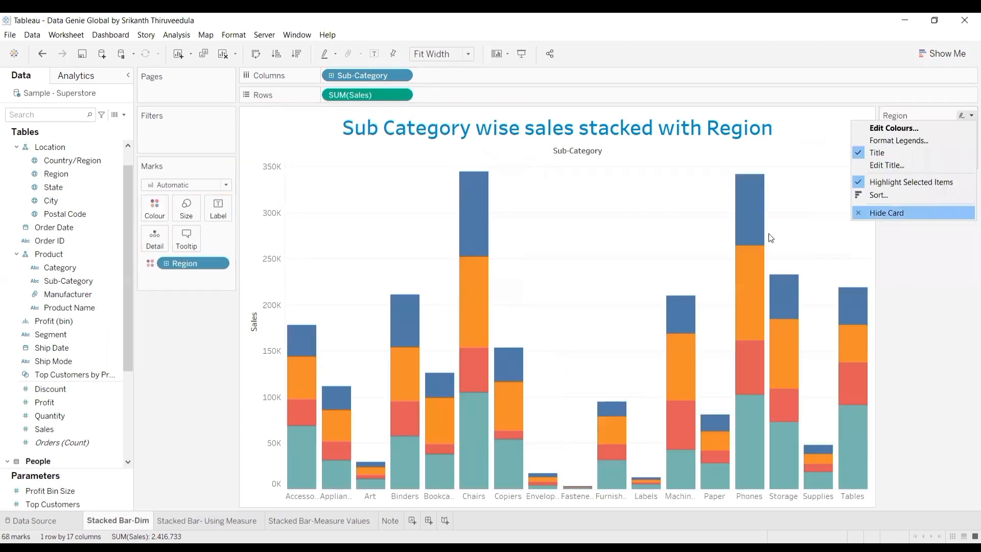
pyautogui.click(931, 208)
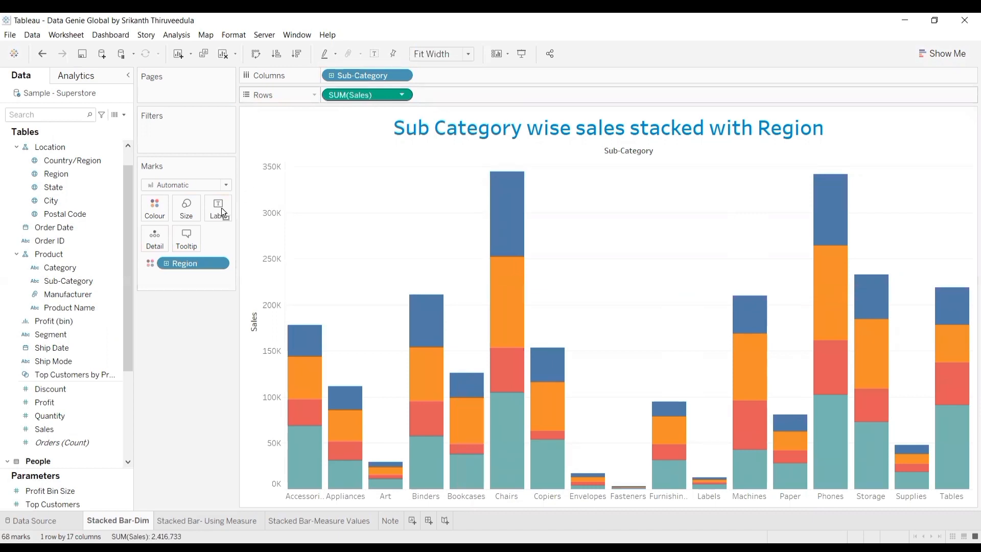
# Step: Label each stacked segment with its Sales value while keeping Sales in rows
pyautogui.moveTo(223, 212); pyautogui.dragTo(220, 214)
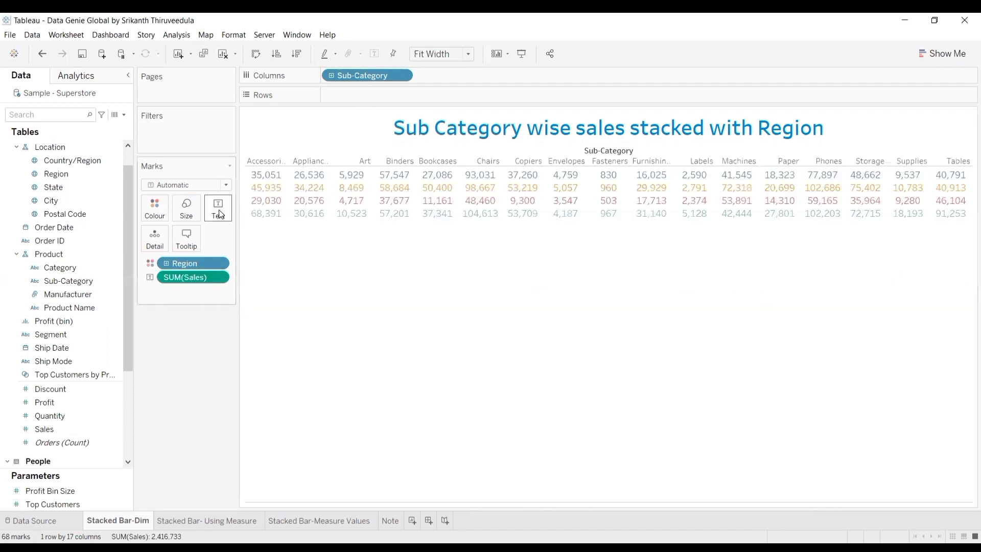
pyautogui.hotkey('ctrl', 'z')
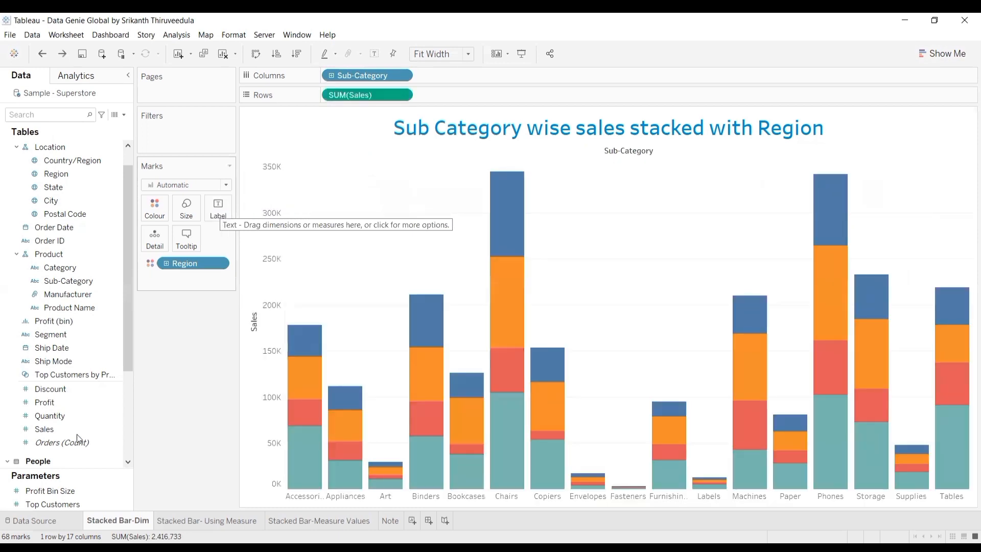
pyautogui.moveTo(76, 432); pyautogui.dragTo(106, 409)
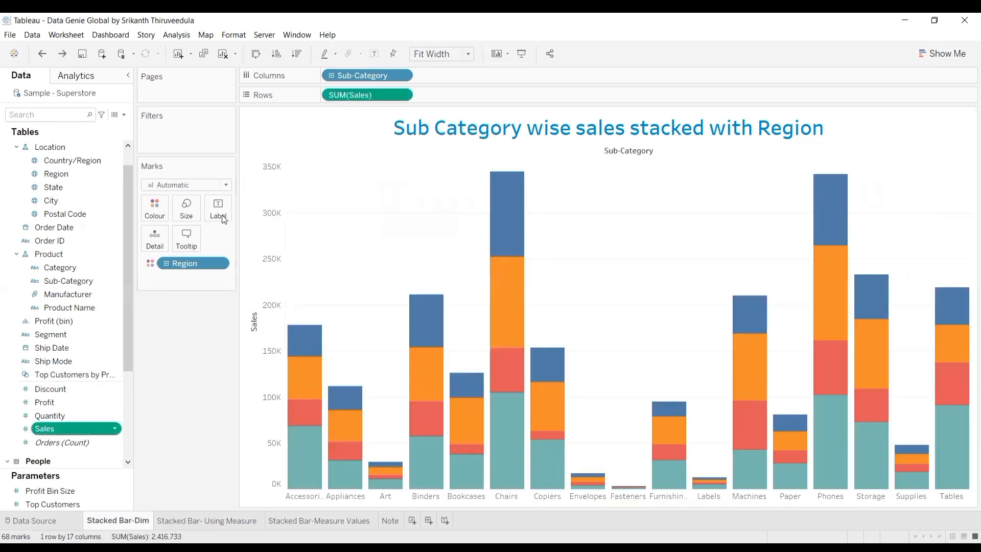
pyautogui.moveTo(222, 214); pyautogui.dragTo(222, 214)
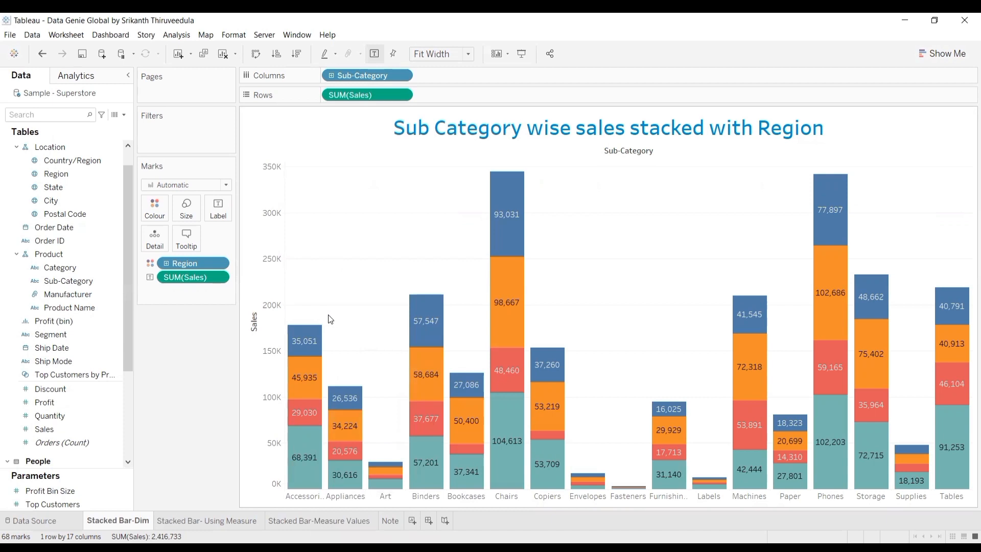
# Step: Add a per-cell reference line showing the Sum of SUM(Sales), labelled with its Value, as the total of each bar
pyautogui.moveTo(310, 352)
pyautogui.click(93, 74)
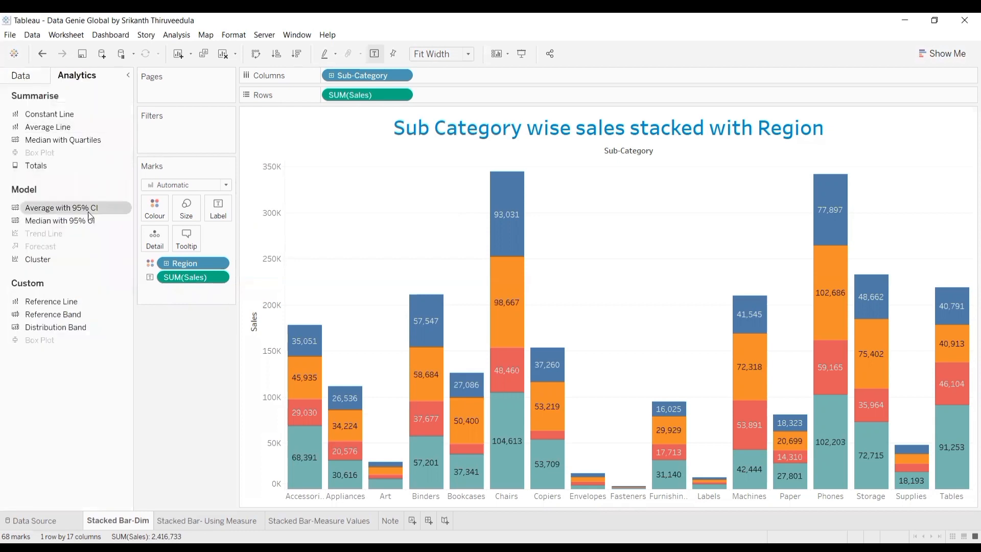
pyautogui.moveTo(66, 296); pyautogui.dragTo(413, 176)
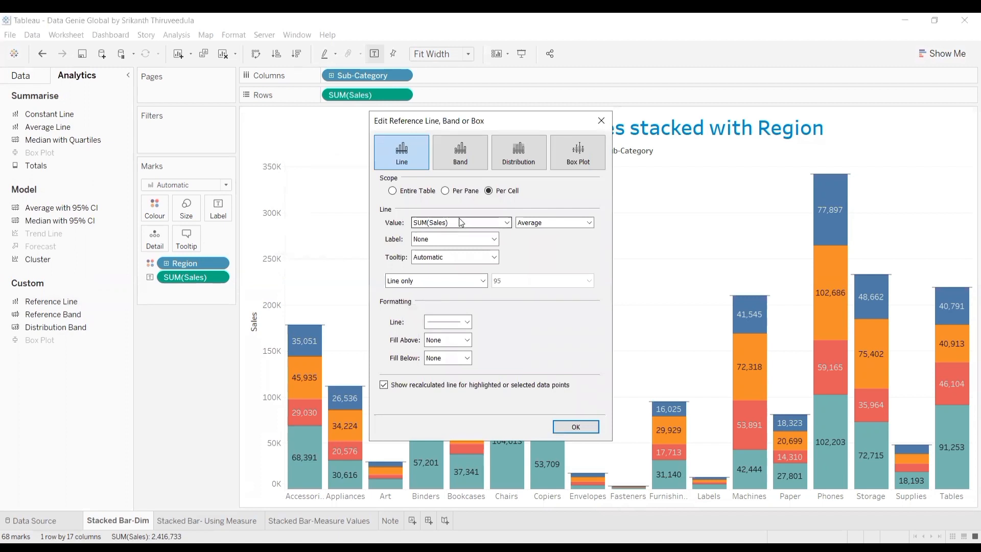
pyautogui.click(554, 221)
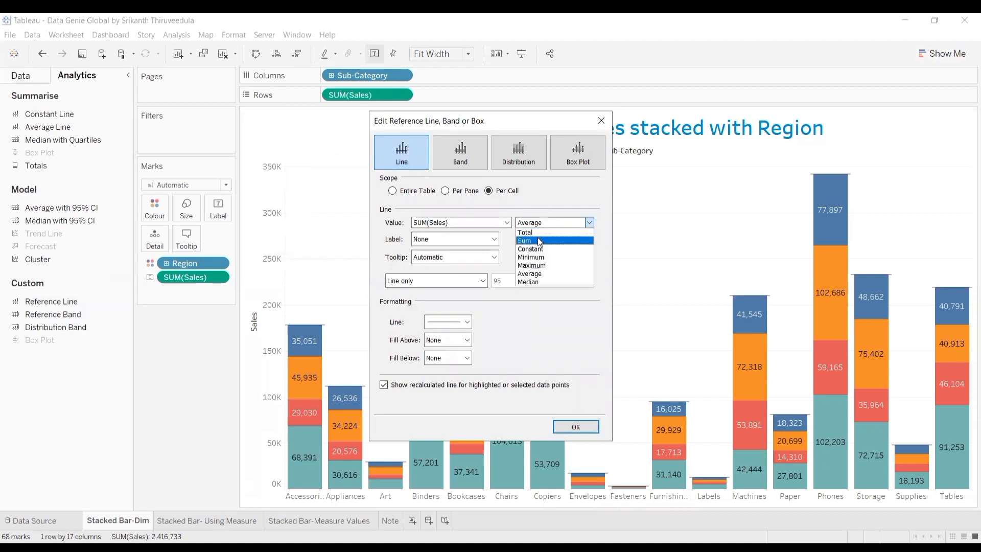
pyautogui.click(540, 241)
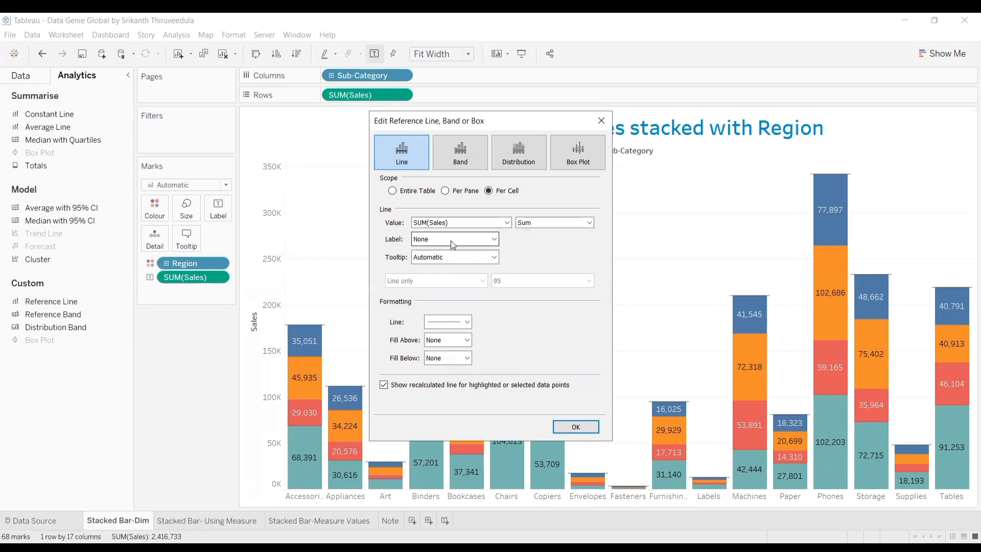
pyautogui.click(451, 241)
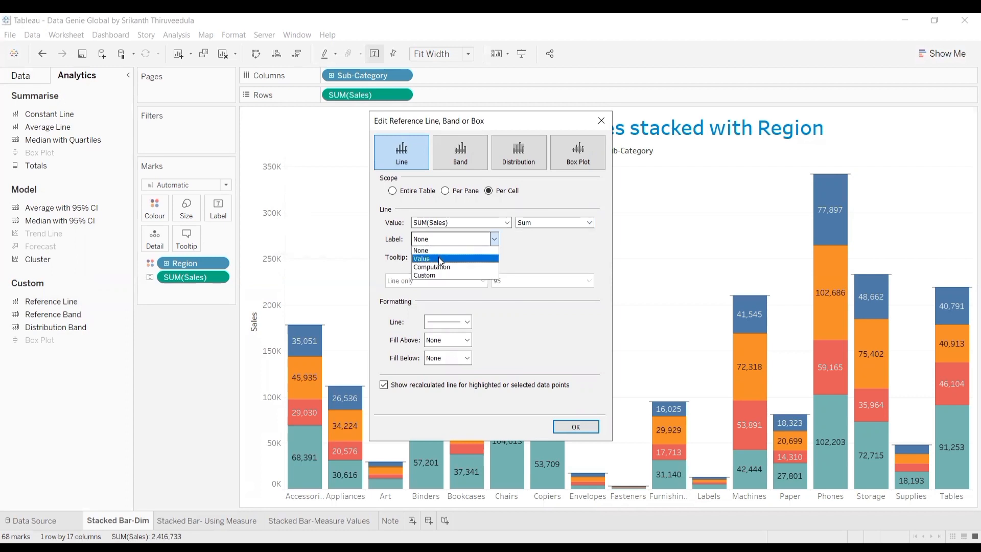
pyautogui.click(439, 257)
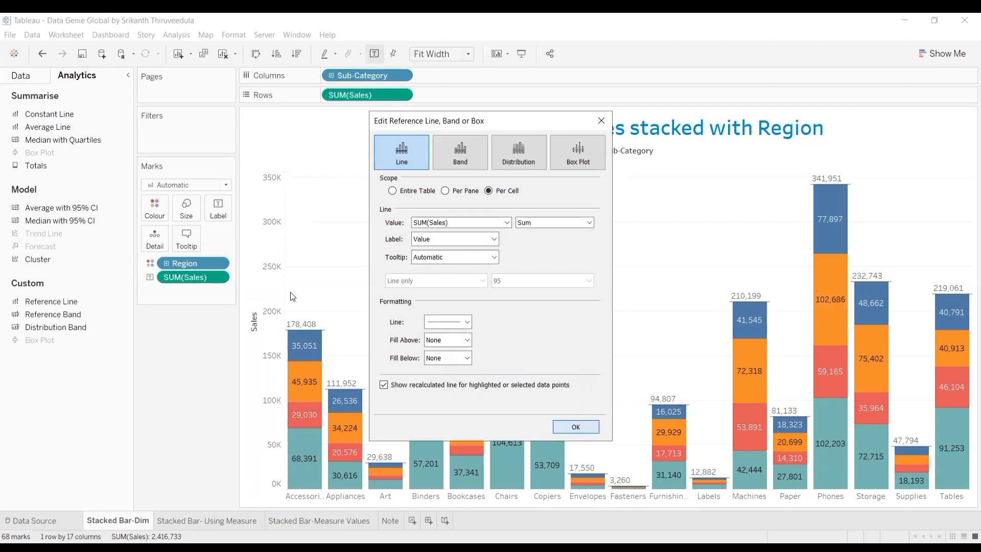
pyautogui.click(585, 429)
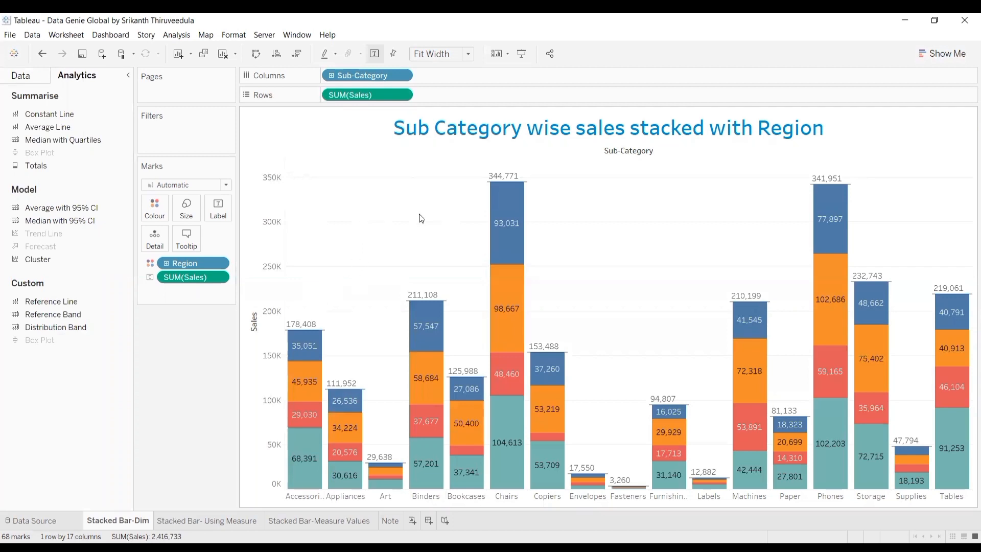
pyautogui.click(959, 56)
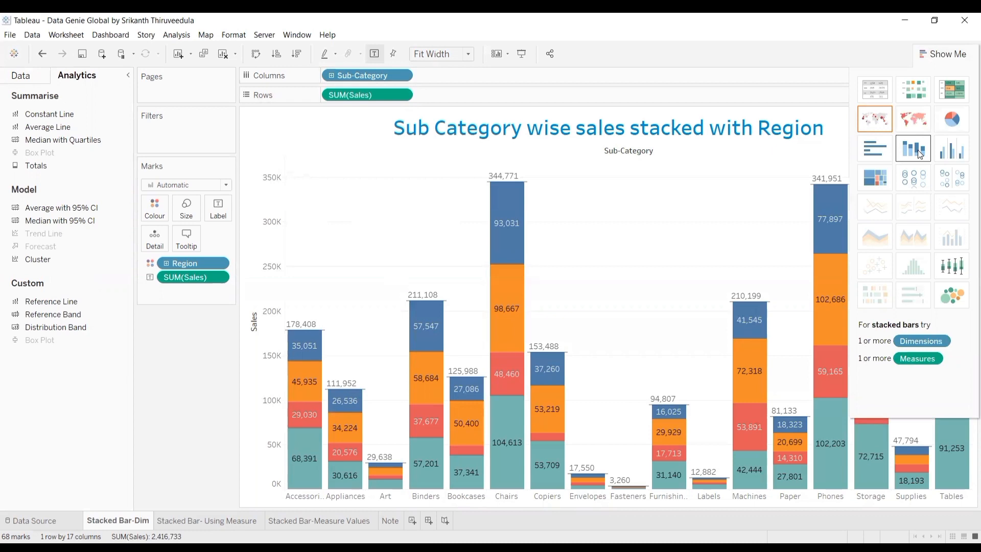
pyautogui.click(935, 54)
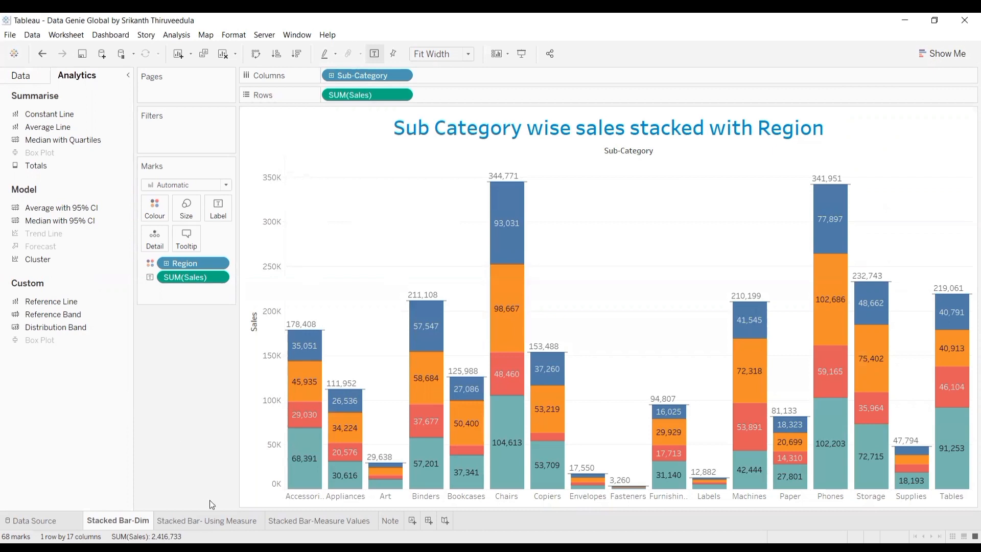
# Step: On the "Stacked Bar- Using Measure" sheet, build a single Sales bar coloured by Region and swap rows and columns to make it horizontal
pyautogui.click(209, 520)
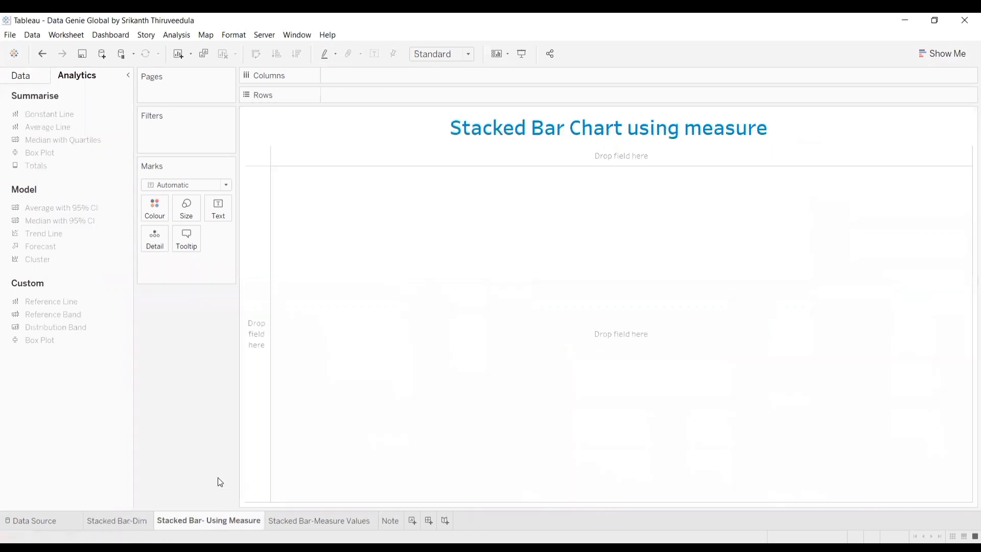
pyautogui.click(24, 80)
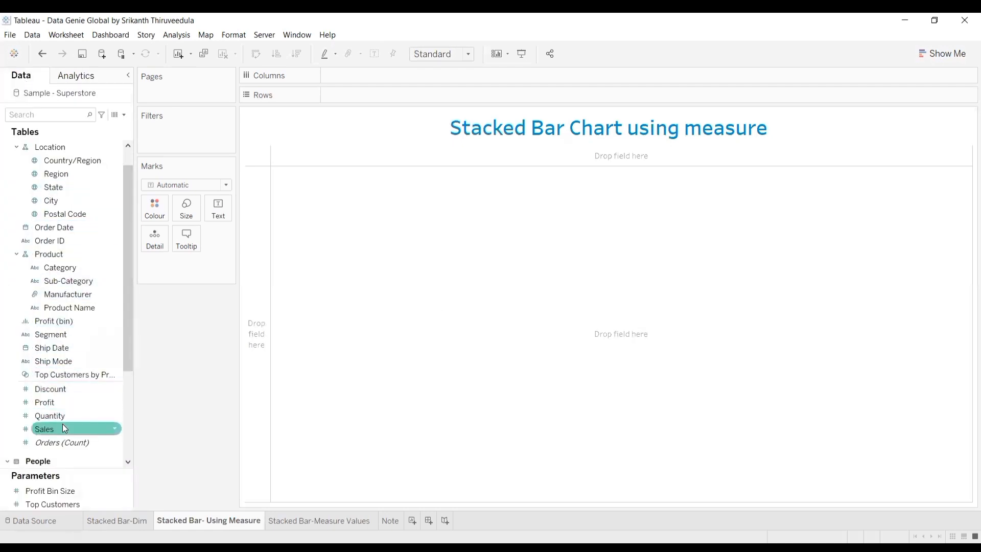
pyautogui.moveTo(72, 428); pyautogui.dragTo(159, 387)
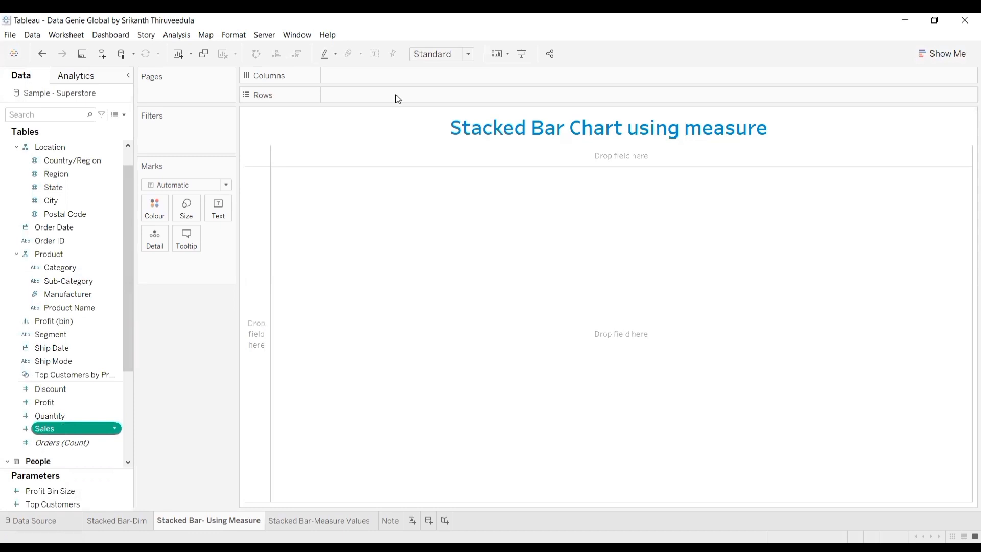
pyautogui.moveTo(398, 98); pyautogui.dragTo(399, 99)
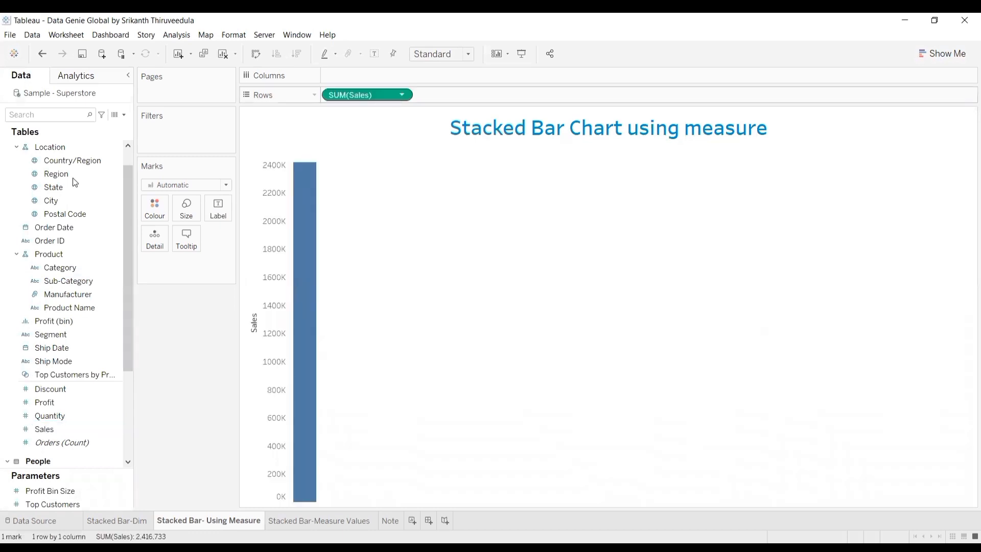
pyautogui.moveTo(73, 178); pyautogui.dragTo(161, 215)
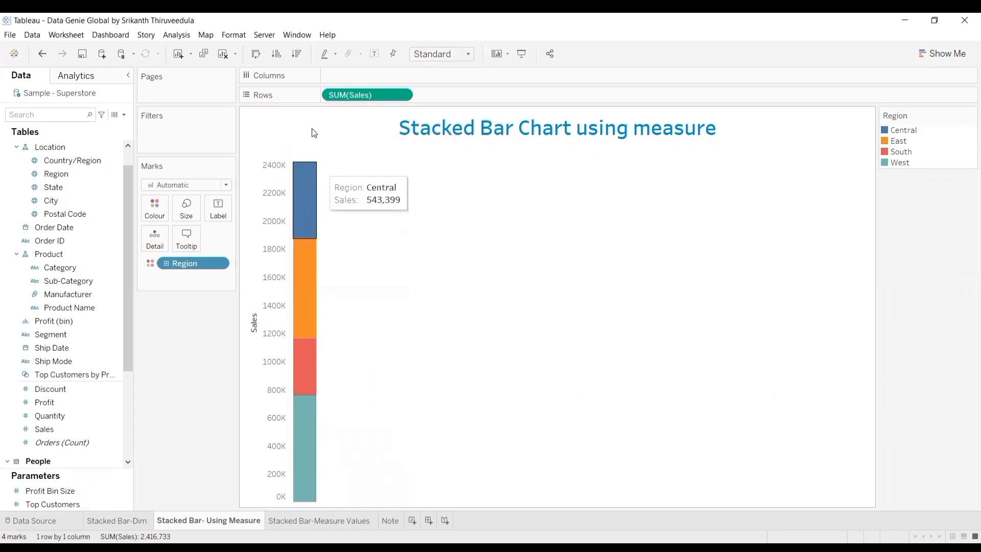
pyautogui.click(258, 54)
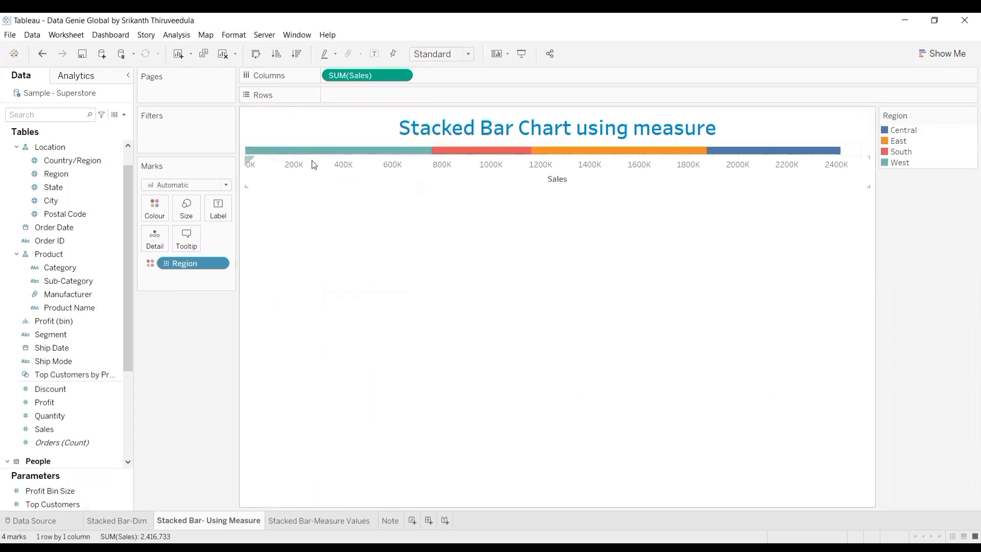
# Step: Add Profit after Sales in columns and increase the row height to thicken both stacked bars
pyautogui.moveTo(65, 402); pyautogui.dragTo(112, 383)
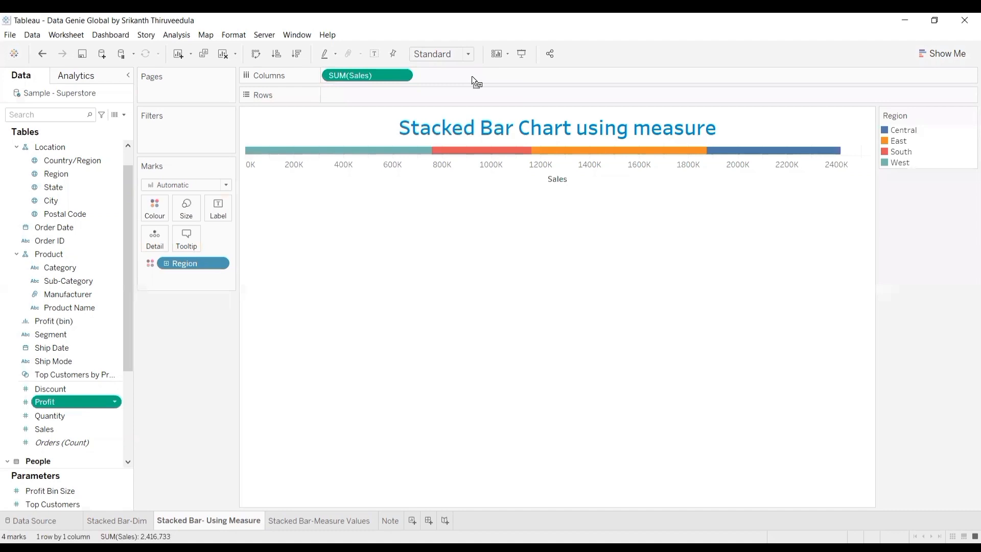
pyautogui.moveTo(476, 77); pyautogui.dragTo(476, 77)
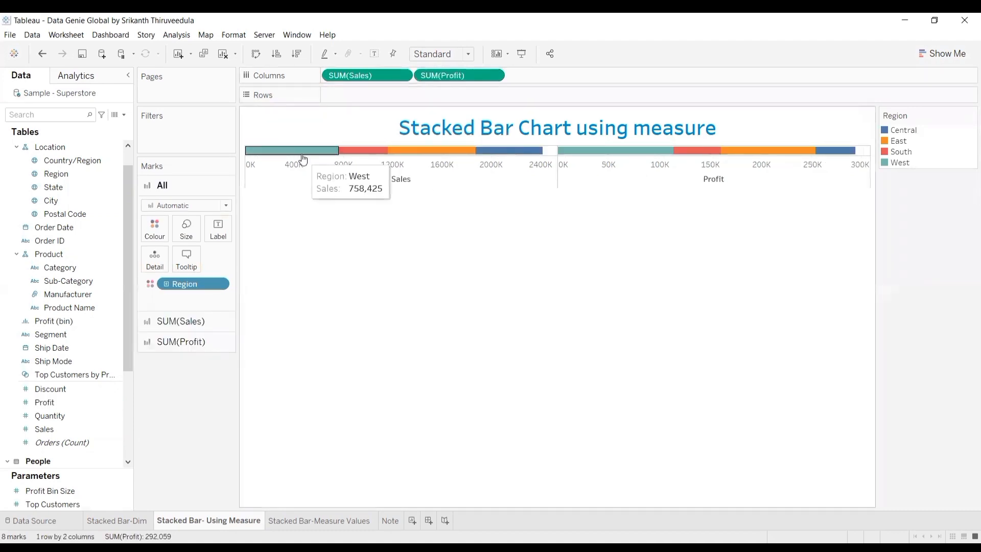
pyautogui.moveTo(310, 161); pyautogui.dragTo(313, 175)
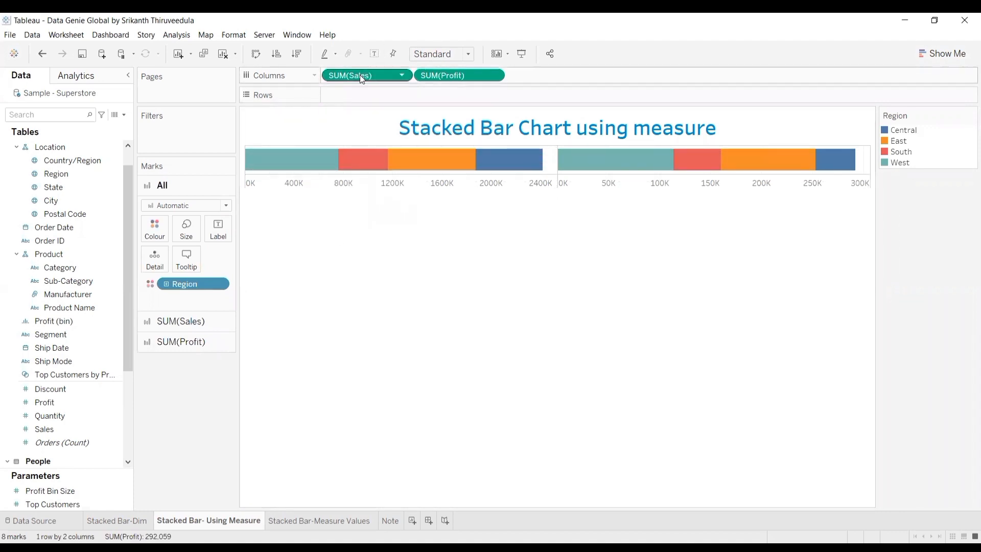
# Step: Label the Sales bar's segments with Sales and the Profit bar's segments with Profit
pyautogui.click(205, 321)
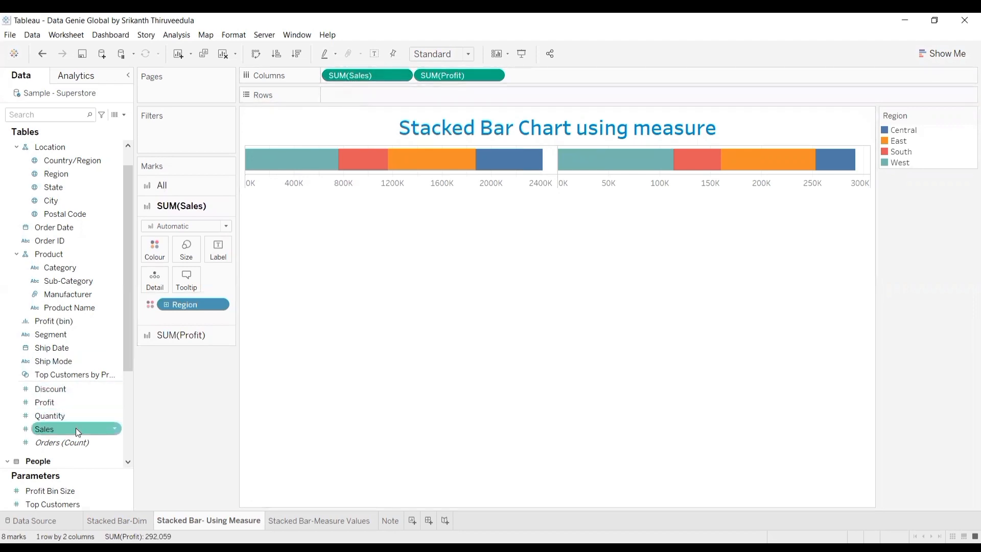
pyautogui.moveTo(76, 428); pyautogui.dragTo(118, 378)
pyautogui.moveTo(216, 256); pyautogui.dragTo(216, 256)
pyautogui.click(183, 354)
pyautogui.click(69, 417)
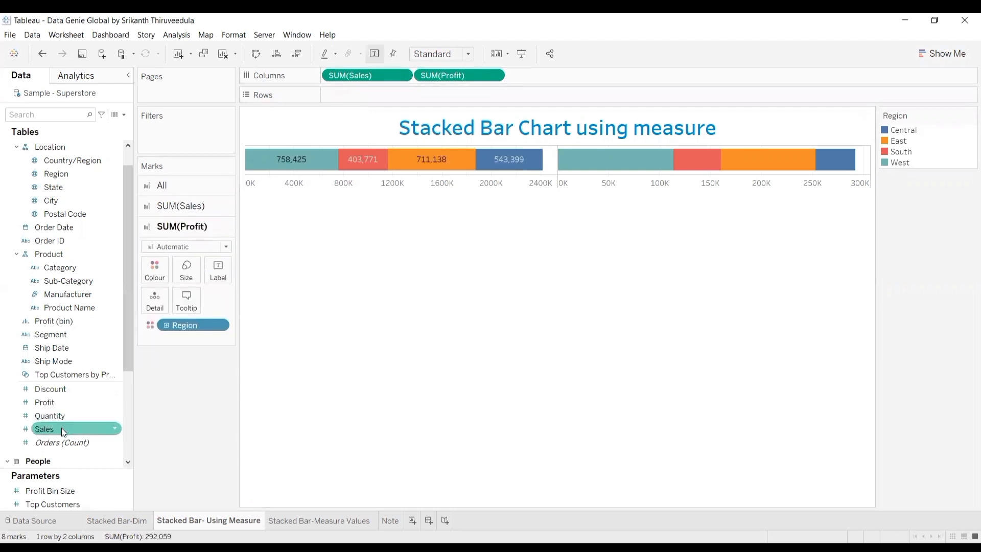
pyautogui.moveTo(54, 402); pyautogui.dragTo(215, 287)
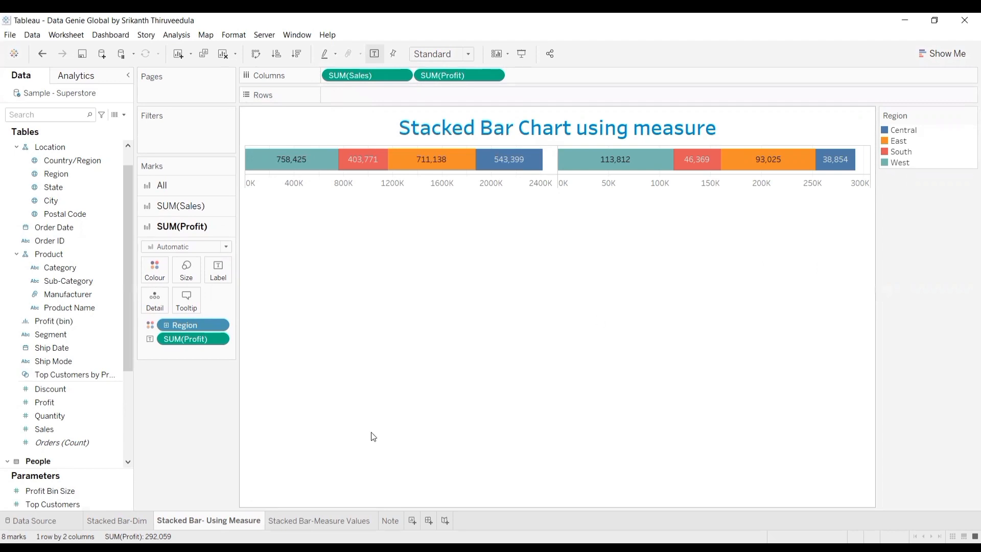
# Step: On the "Stacked Bar-Measure Values" sheet, chart Measure Values in rows against Measure Names in columns and fit the view to width
pyautogui.click(319, 521)
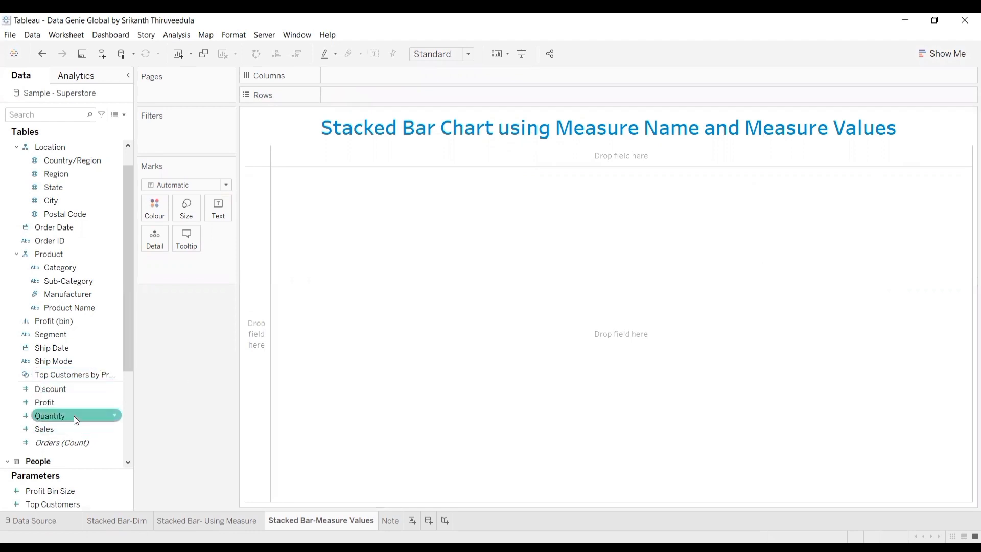
pyautogui.scroll(-3, 73, 416)
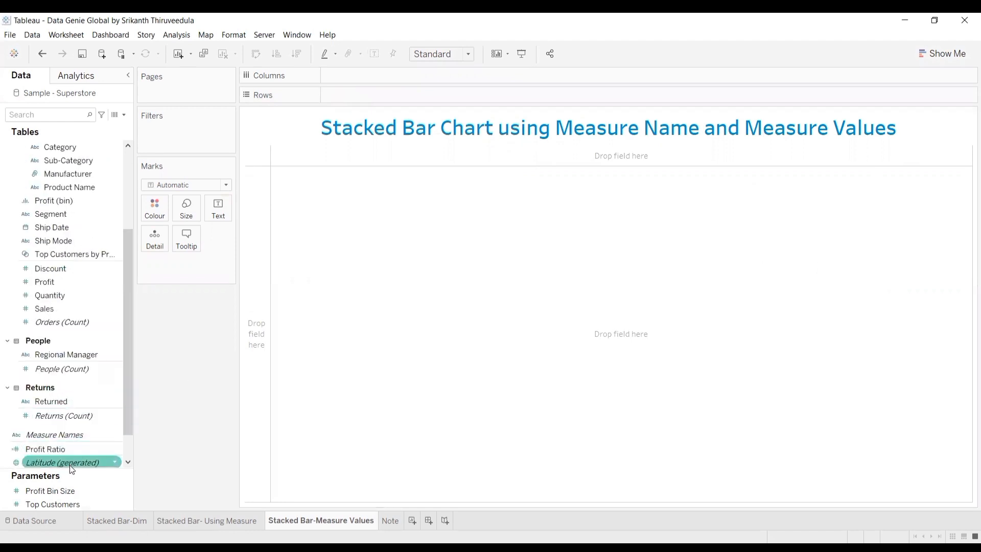
pyautogui.scroll(-1, 69, 465)
pyautogui.moveTo(71, 449); pyautogui.dragTo(120, 422)
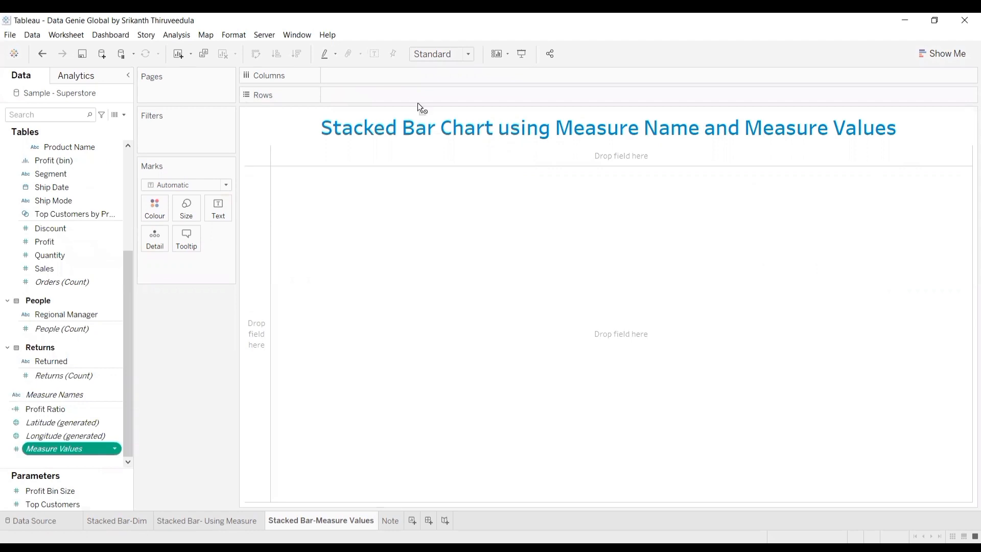
pyautogui.moveTo(423, 99); pyautogui.dragTo(318, 210)
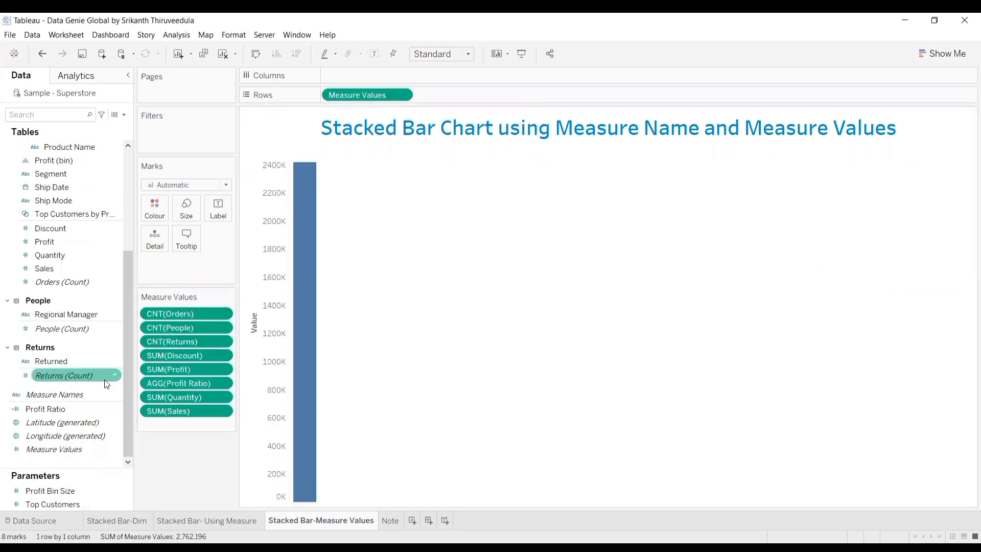
pyautogui.moveTo(43, 390); pyautogui.dragTo(78, 361)
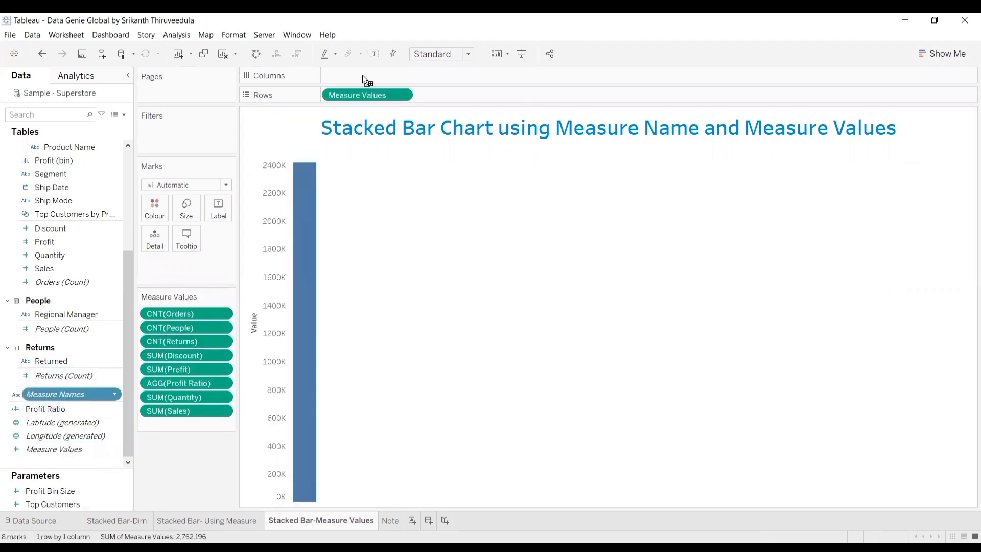
pyautogui.moveTo(364, 74); pyautogui.dragTo(364, 74)
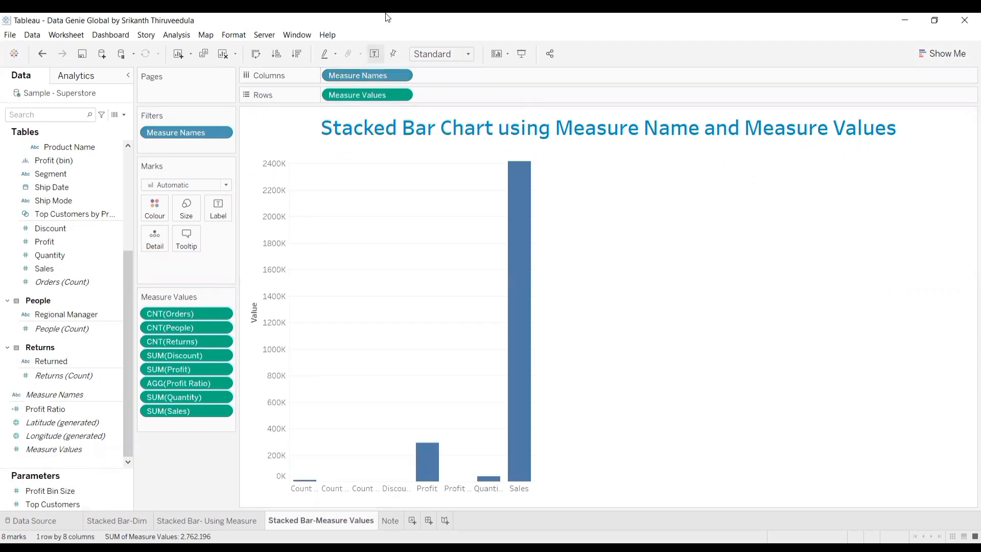
pyautogui.click(431, 56)
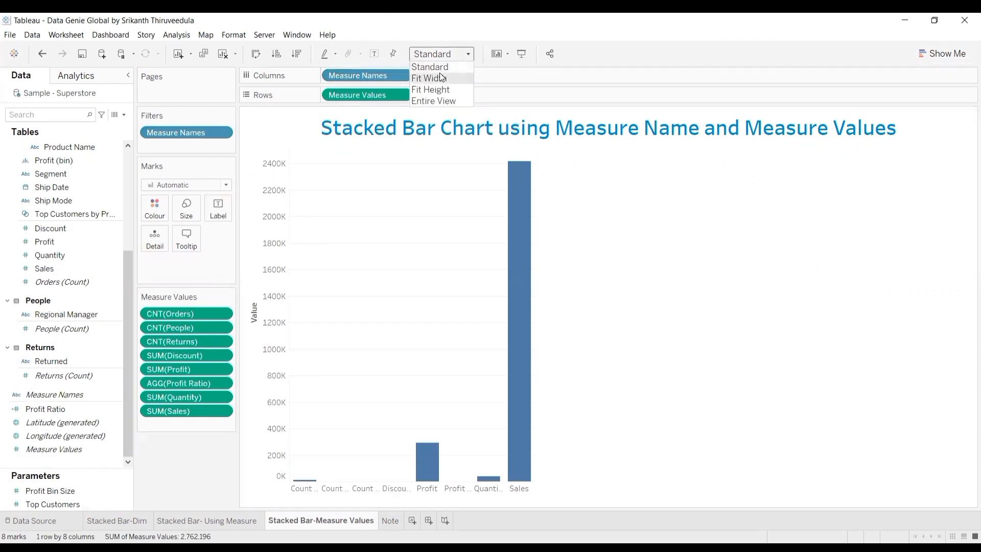
pyautogui.click(442, 77)
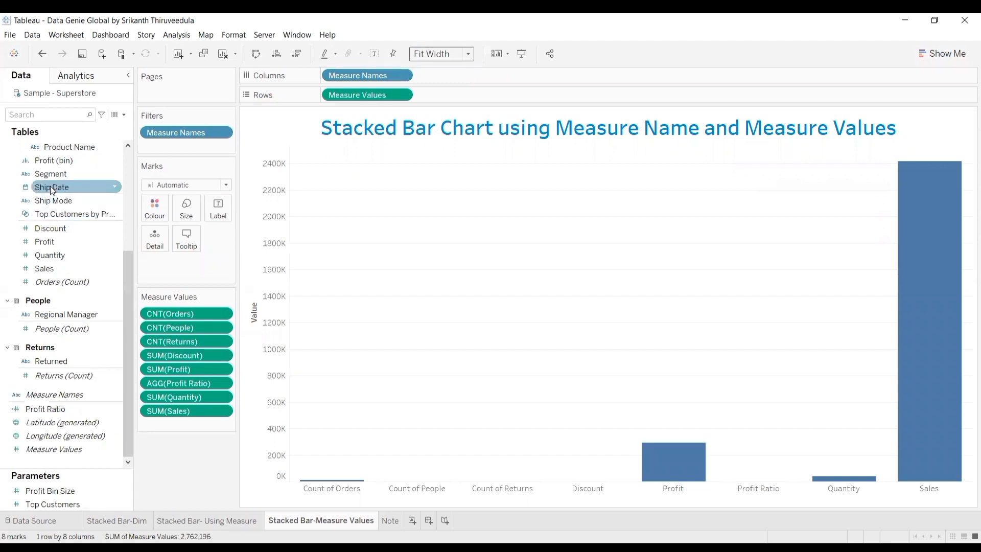
# Step: Colour the measure bars by Segment and hide the Segment legend card
pyautogui.moveTo(52, 176); pyautogui.dragTo(153, 217)
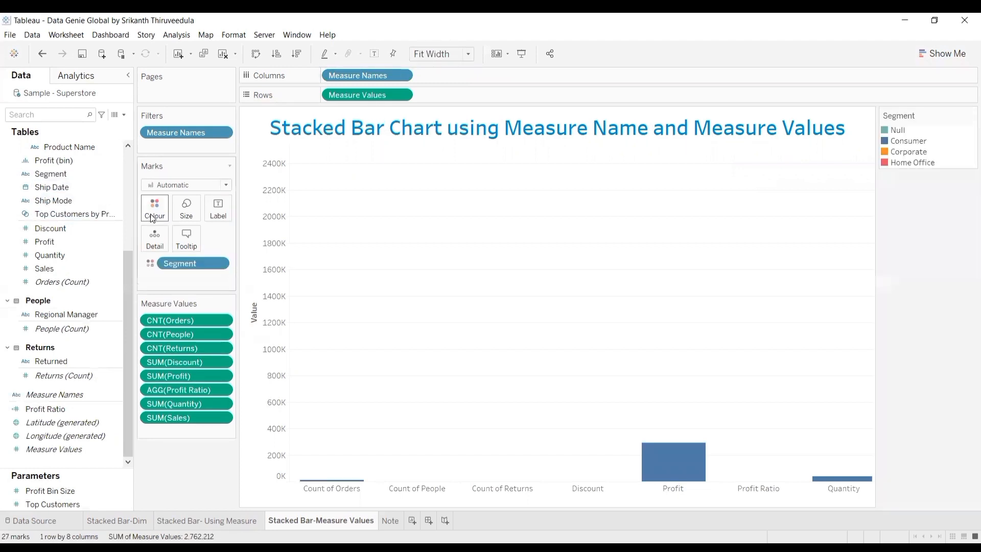
pyautogui.click(970, 115)
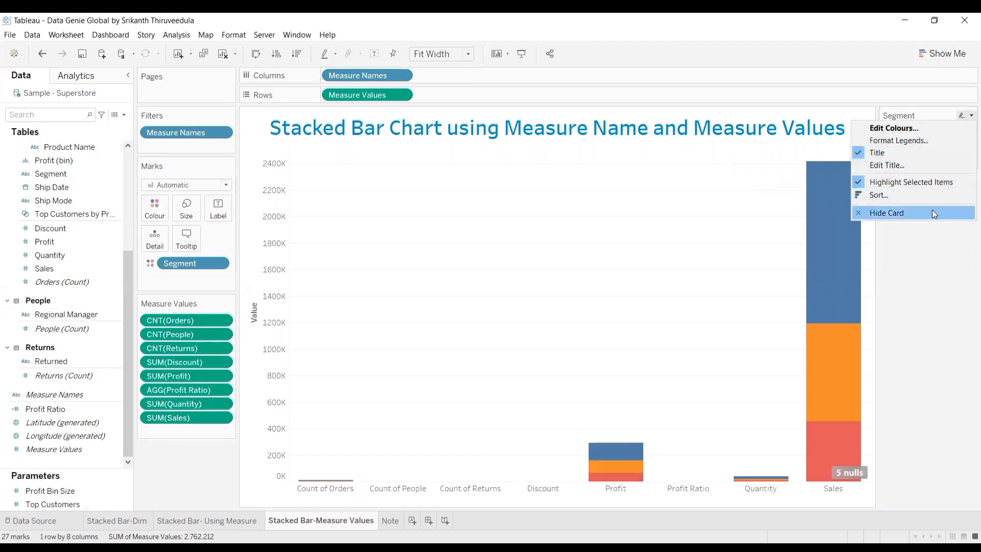
pyautogui.click(933, 212)
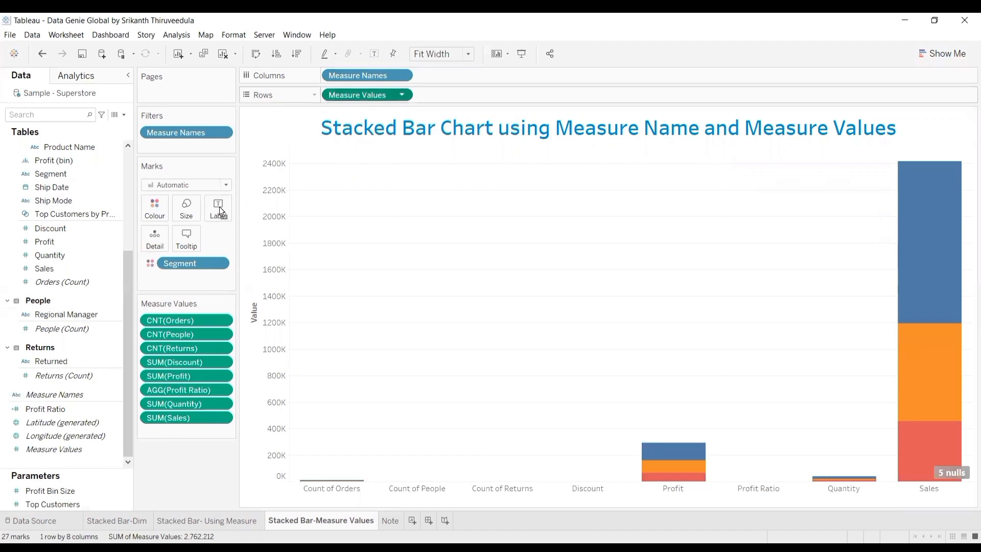
# Step: Label the stacked segments with Measure Values while keeping Measure Values in rows
pyautogui.moveTo(219, 206); pyautogui.dragTo(219, 214)
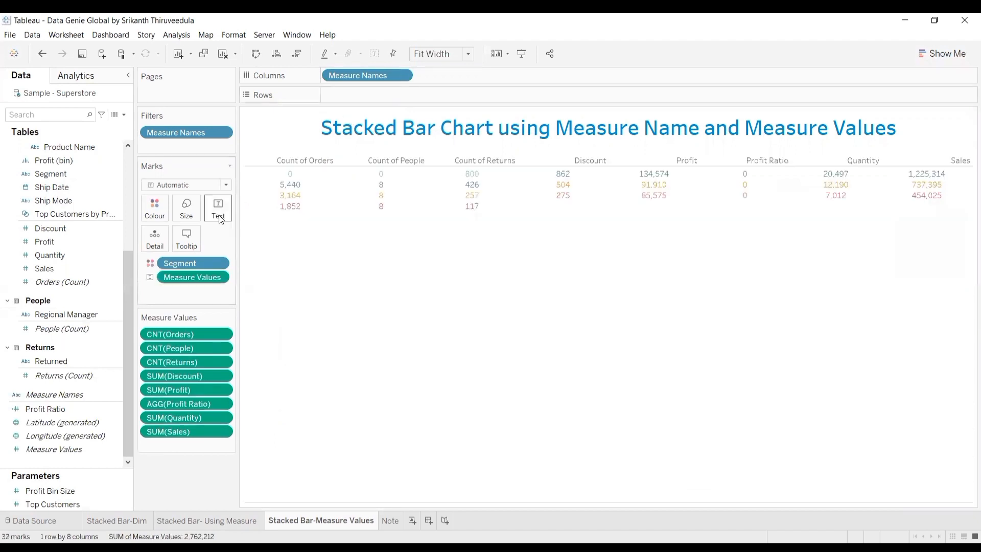
pyautogui.hotkey('ctrl', 'z')
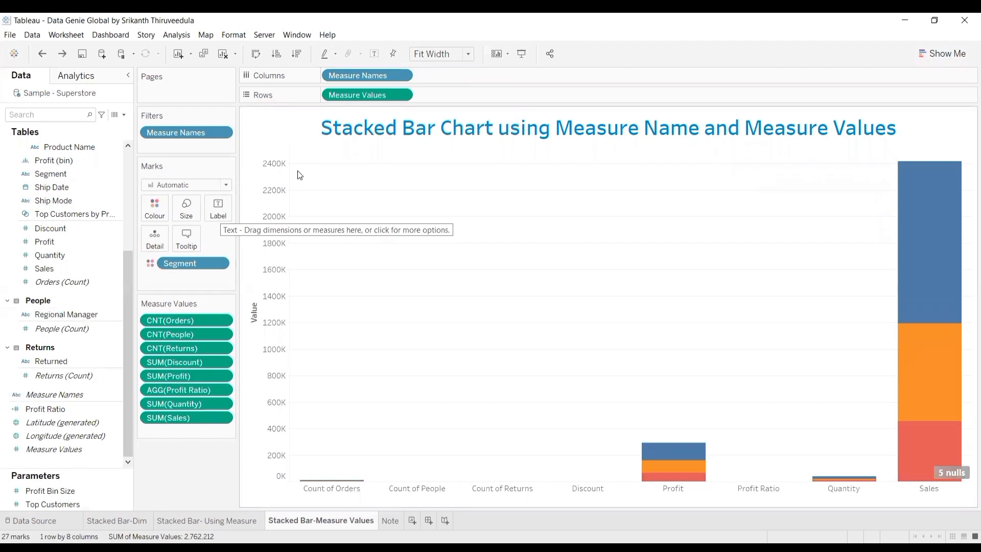
pyautogui.click(87, 449)
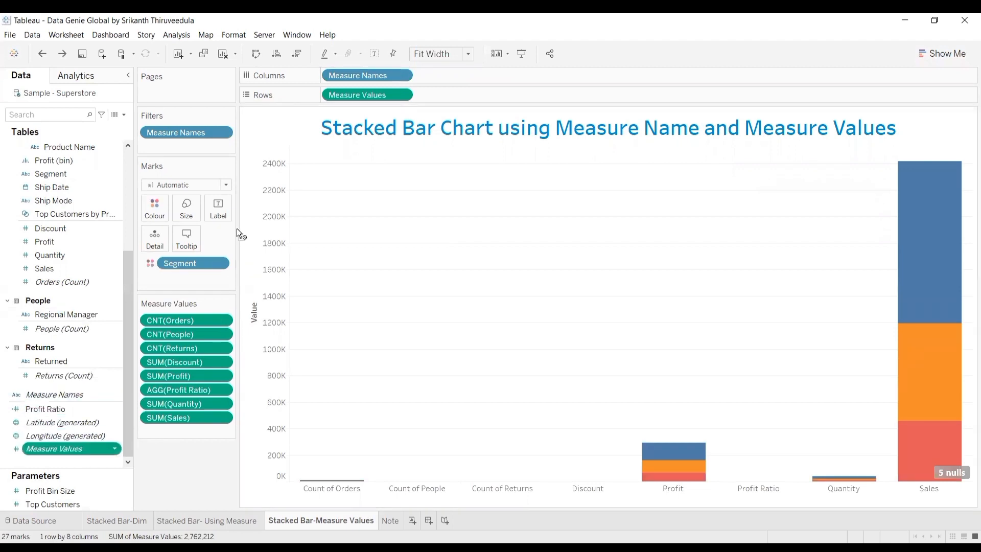
pyautogui.moveTo(87, 449); pyautogui.dragTo(227, 212)
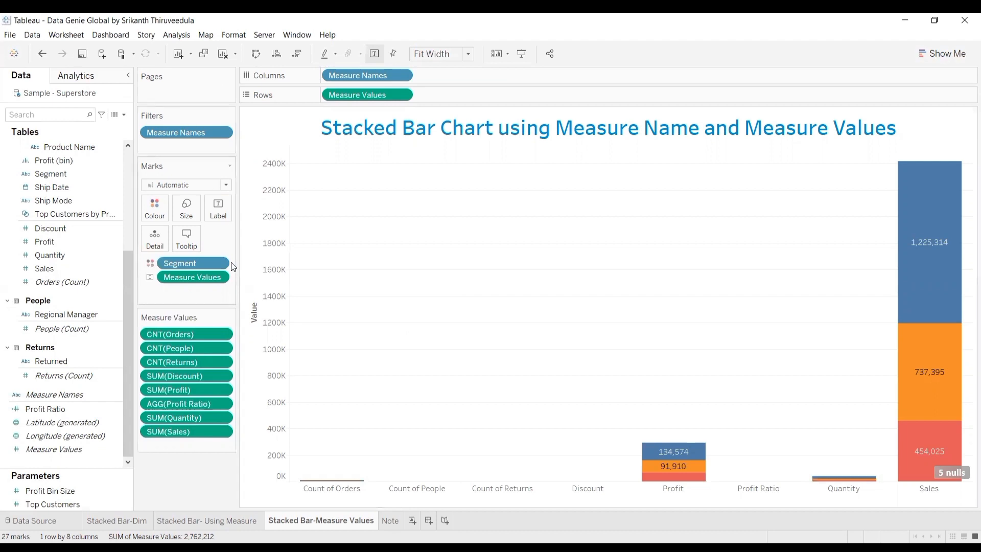
# Step: On the "Note" sheet, build a bar chart with Sub-Category in columns and Sales in rows
pyautogui.click(391, 520)
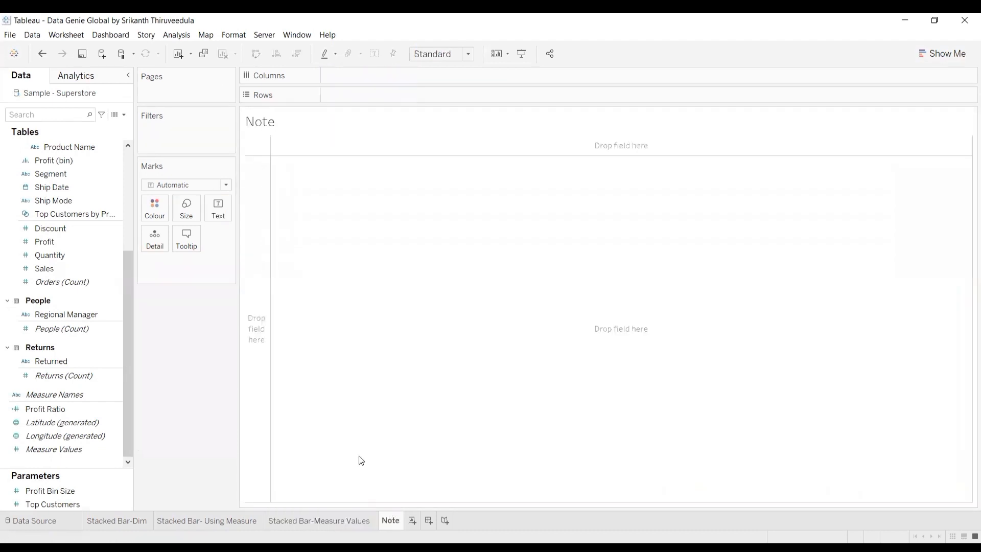
pyautogui.scroll(5, 114, 272)
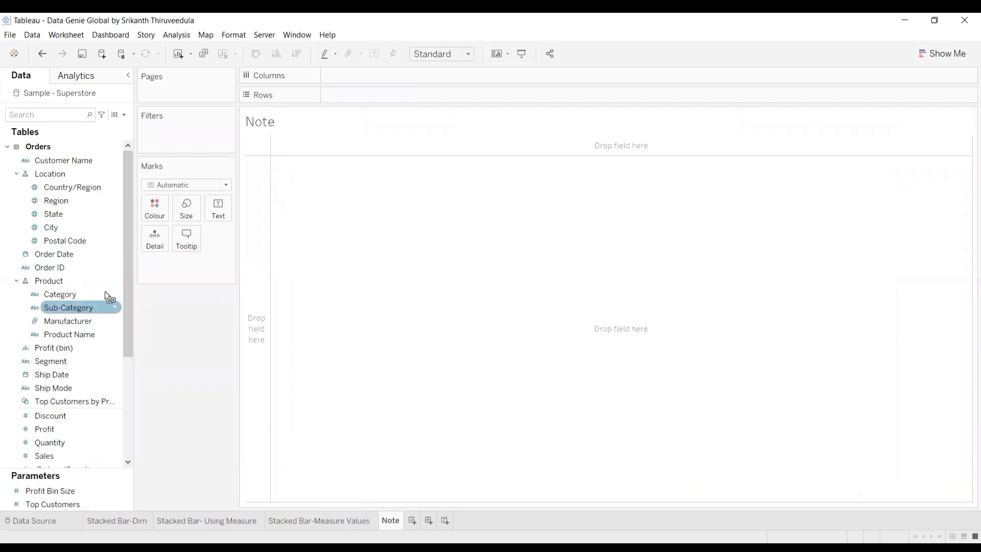
pyautogui.moveTo(361, 78); pyautogui.dragTo(361, 78)
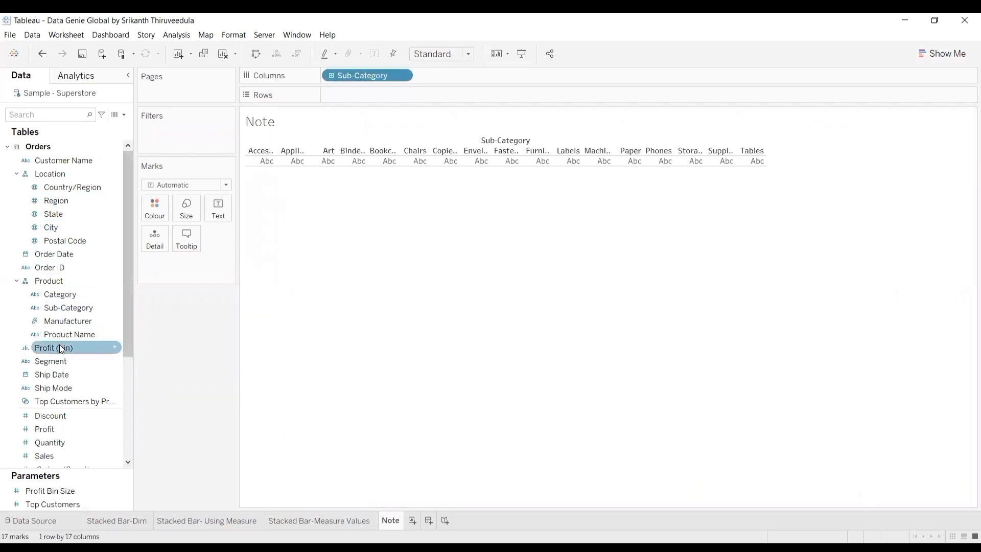
pyautogui.click(79, 388)
pyautogui.moveTo(75, 456); pyautogui.dragTo(114, 416)
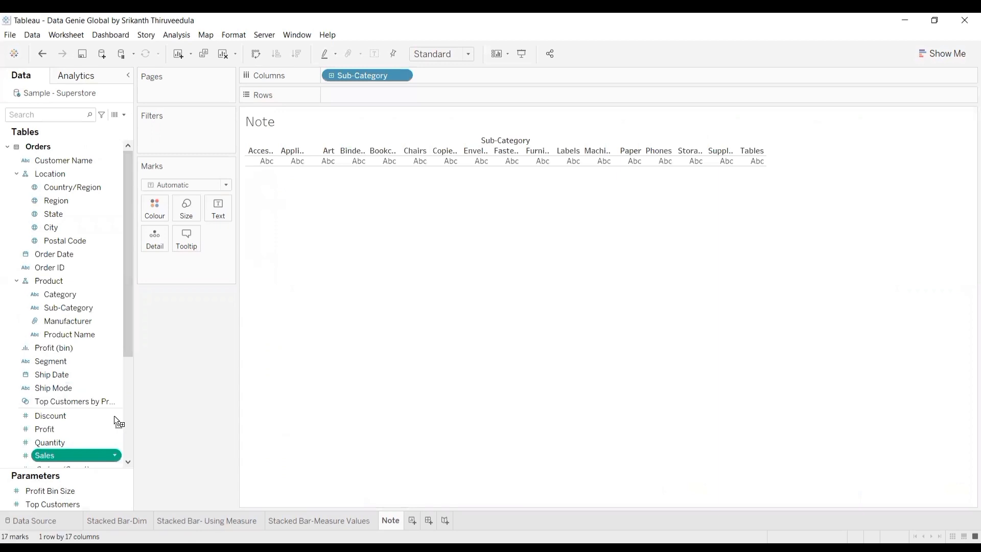
pyautogui.moveTo(372, 99); pyautogui.dragTo(372, 97)
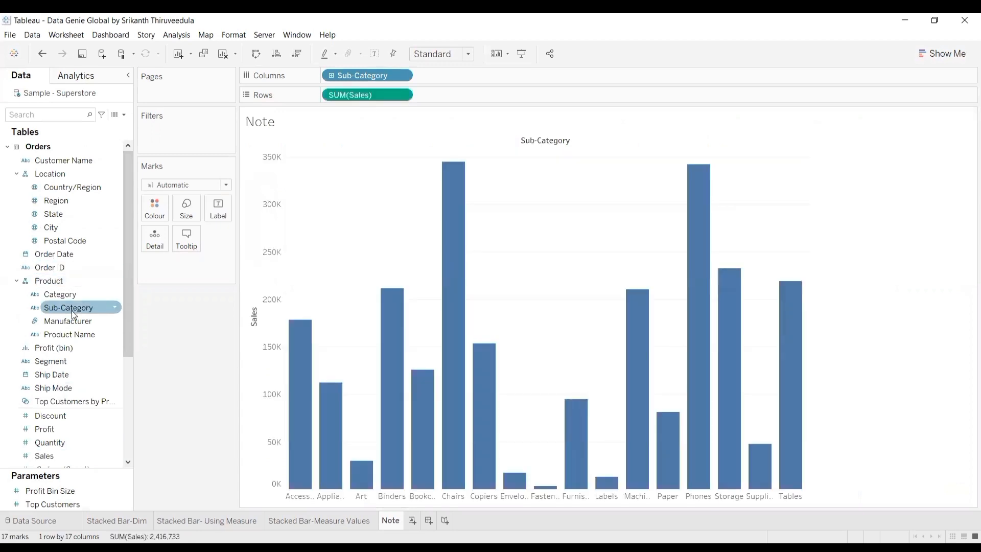
# Step: Try stacking the Sub-Category bars by colouring them with Region, and remove Region from the marks again
pyautogui.click(51, 268)
pyautogui.click(51, 200)
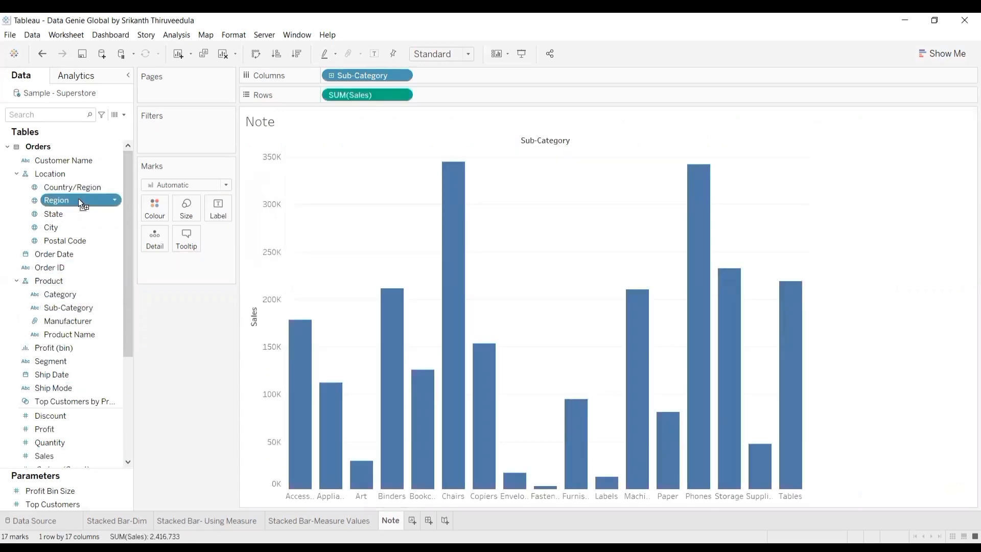
pyautogui.moveTo(152, 208); pyautogui.dragTo(154, 210)
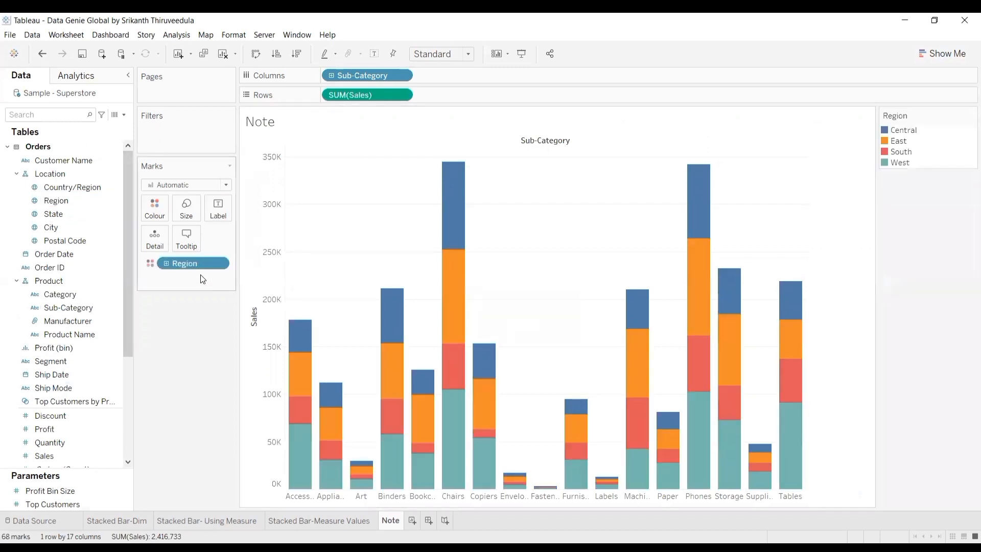
pyautogui.moveTo(193, 266); pyautogui.dragTo(106, 296)
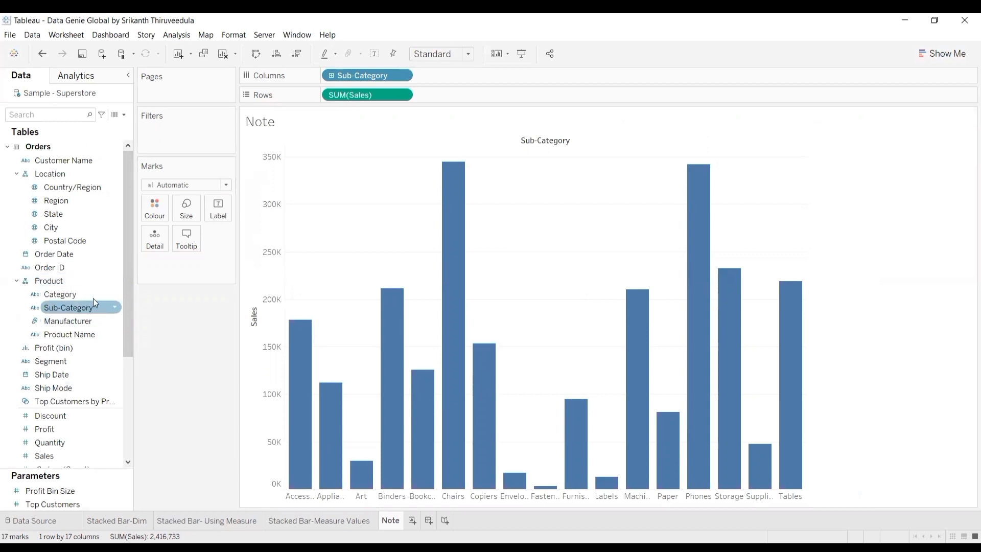
# Step: Try colouring the Sub-Category bars by the higher-level Category, and remove Category from the marks again
pyautogui.click(67, 290)
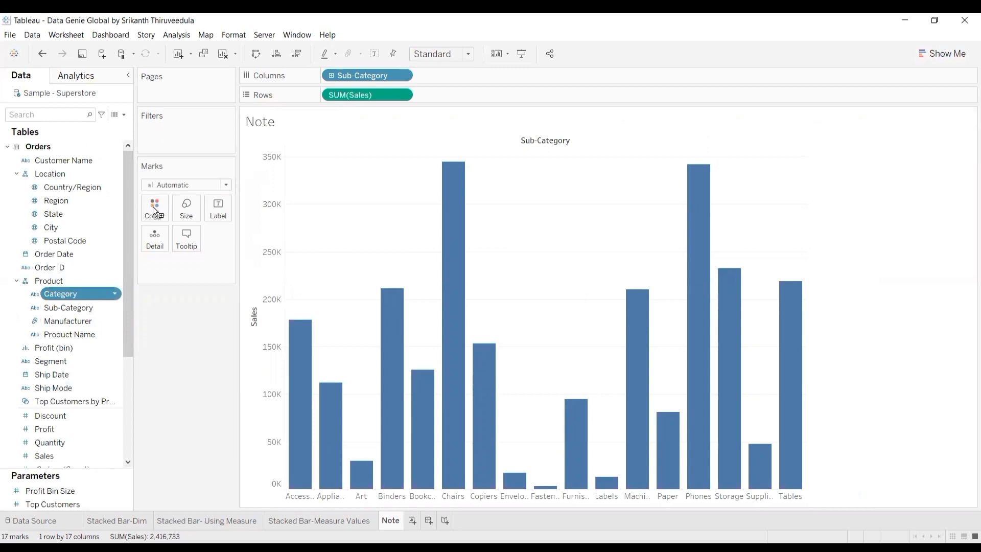
pyautogui.moveTo(155, 211); pyautogui.dragTo(153, 213)
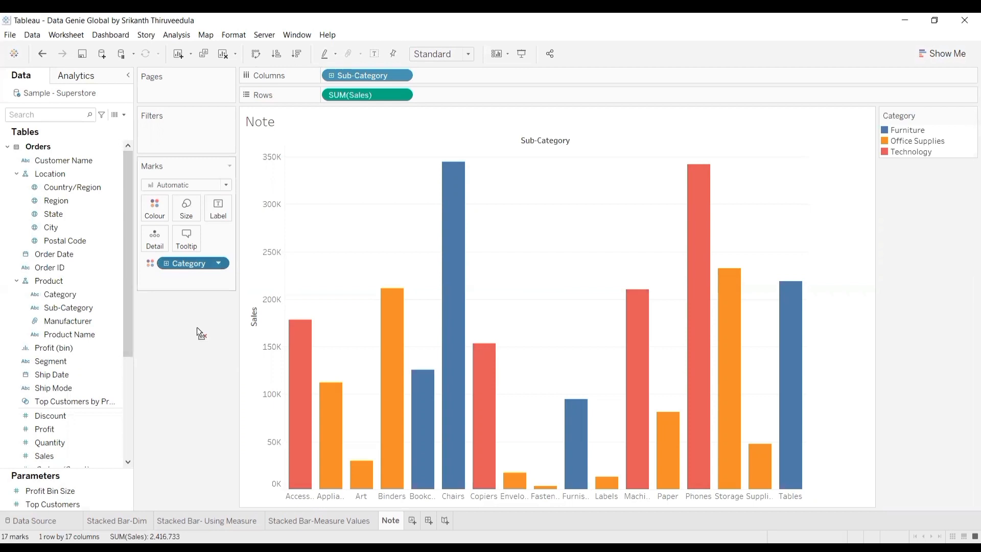
pyautogui.moveTo(193, 328); pyautogui.dragTo(193, 328)
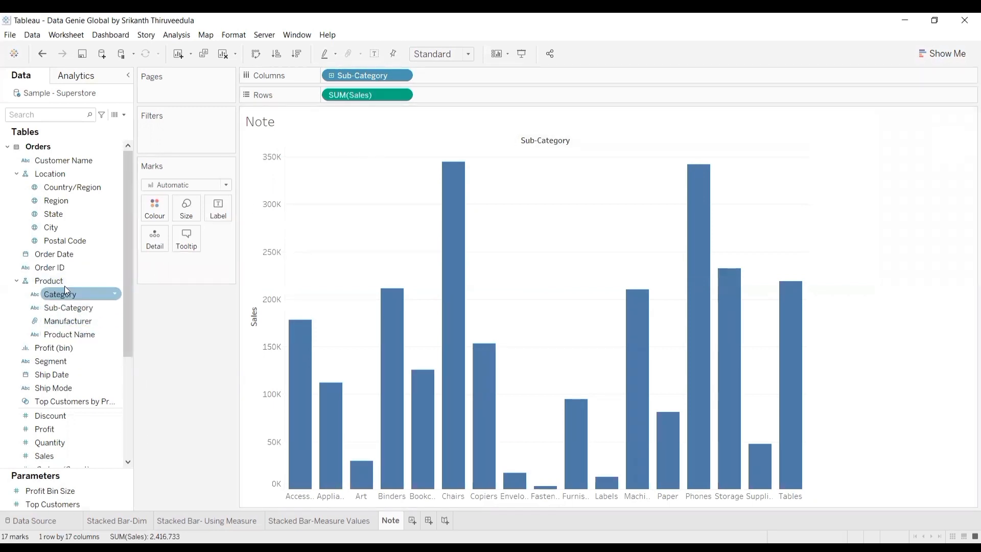
# Step: Try stacking the Sub-Category bars by colouring them with the lower-level Manufacturer, and remove Manufacturer from the marks
pyautogui.click(75, 321)
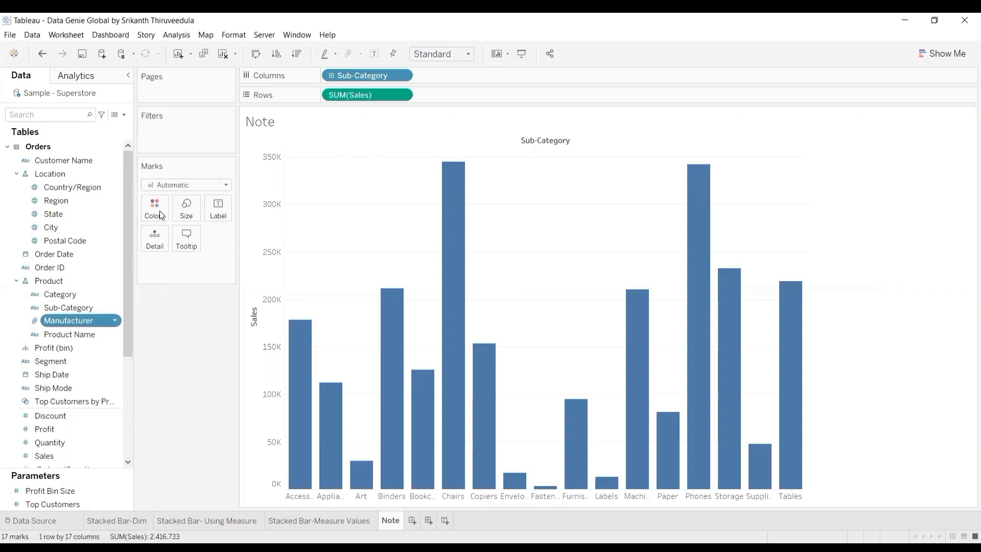
pyautogui.moveTo(161, 213); pyautogui.dragTo(161, 214)
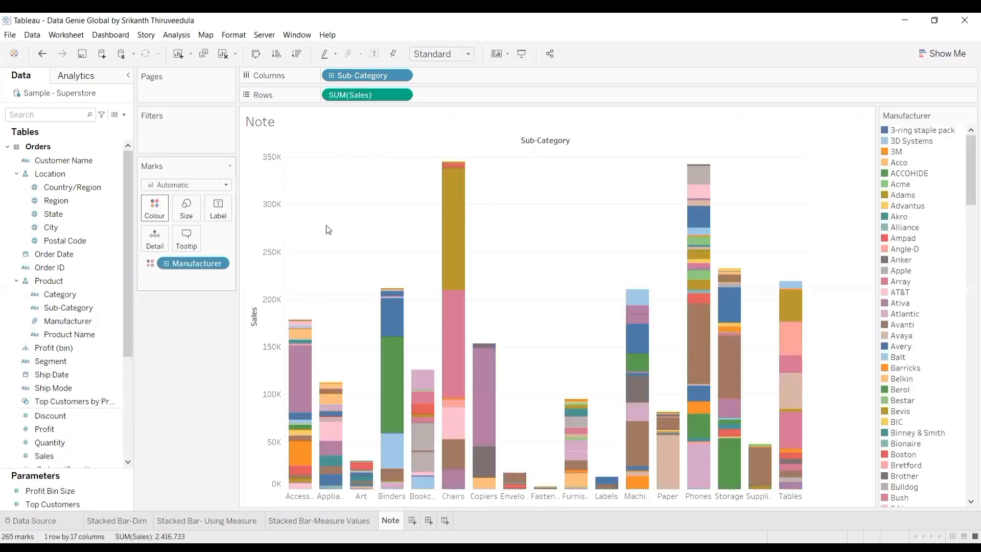
pyautogui.moveTo(198, 263); pyautogui.dragTo(214, 345)
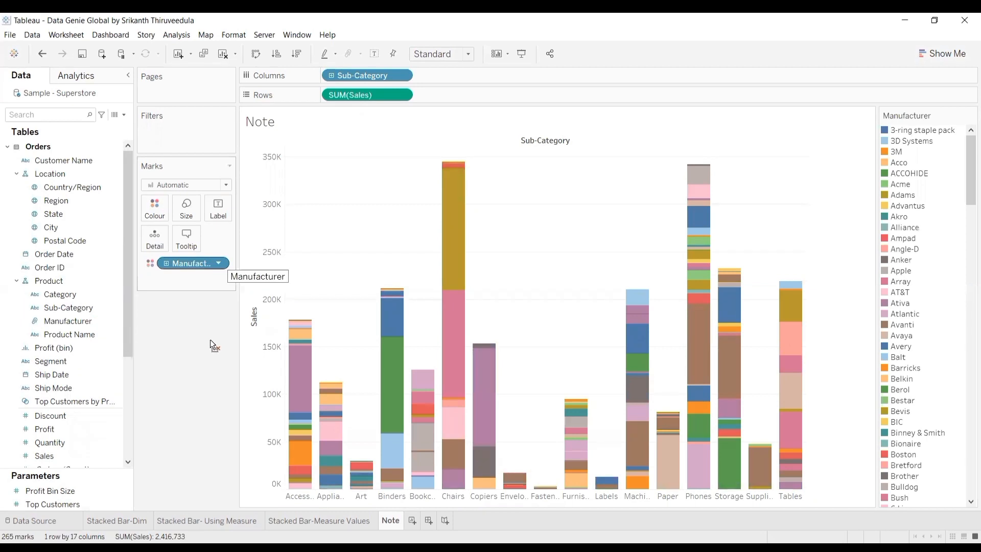